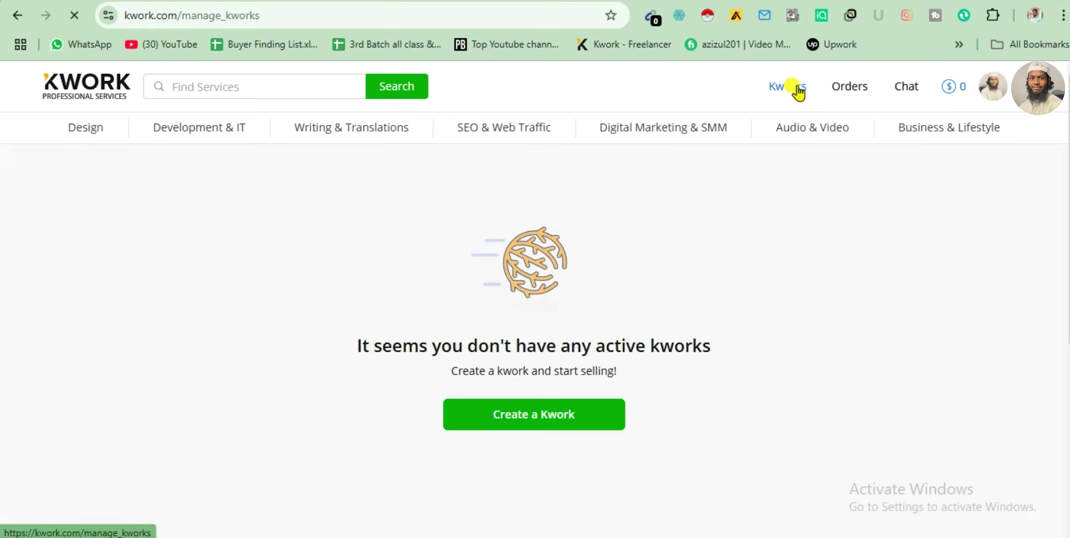
- Start creating a new kwork from the empty kworks overview
mouse_move(750, 134)
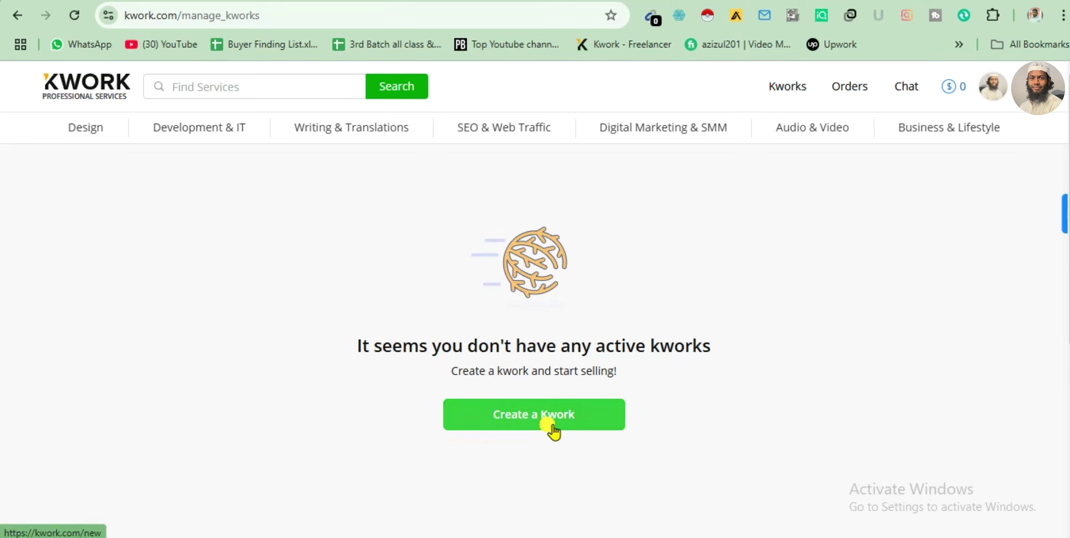
click(520, 414)
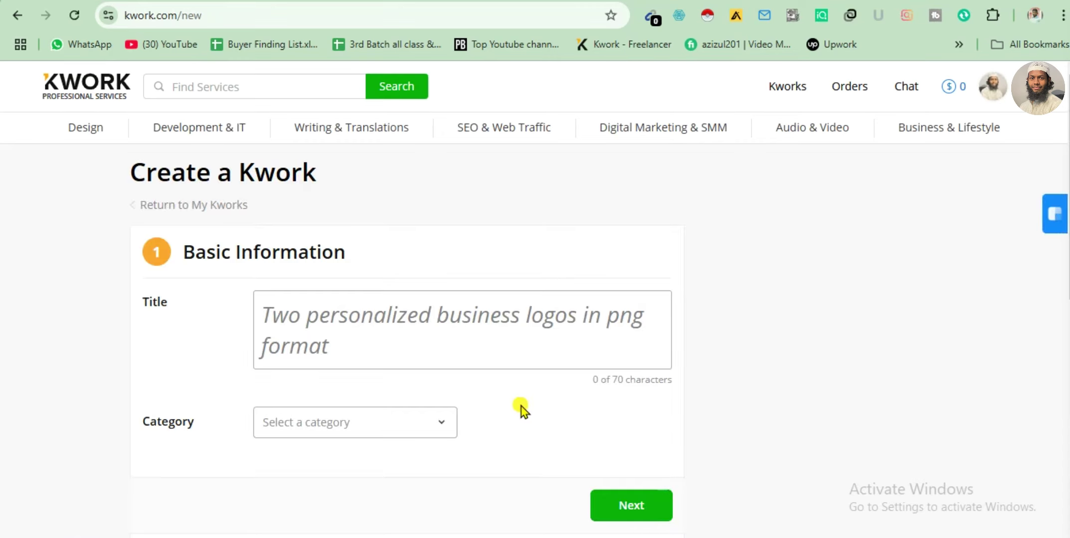
drag(157, 180, 329, 185)
click(350, 176)
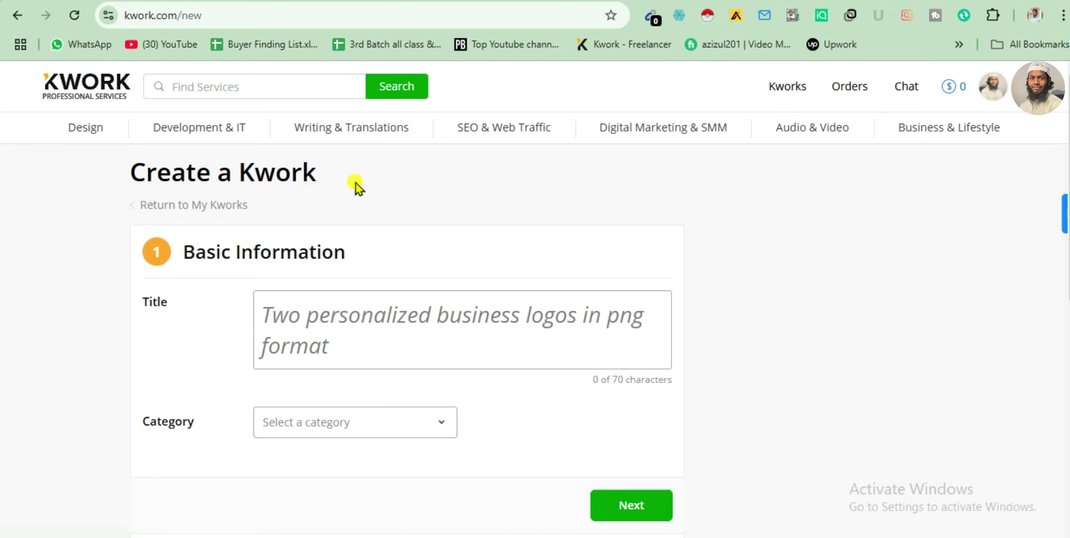
- Copy the headline from the Google Docs document and enter the kwork title "I will be your best youtube video SEO expert for organic growth"
click(352, 333)
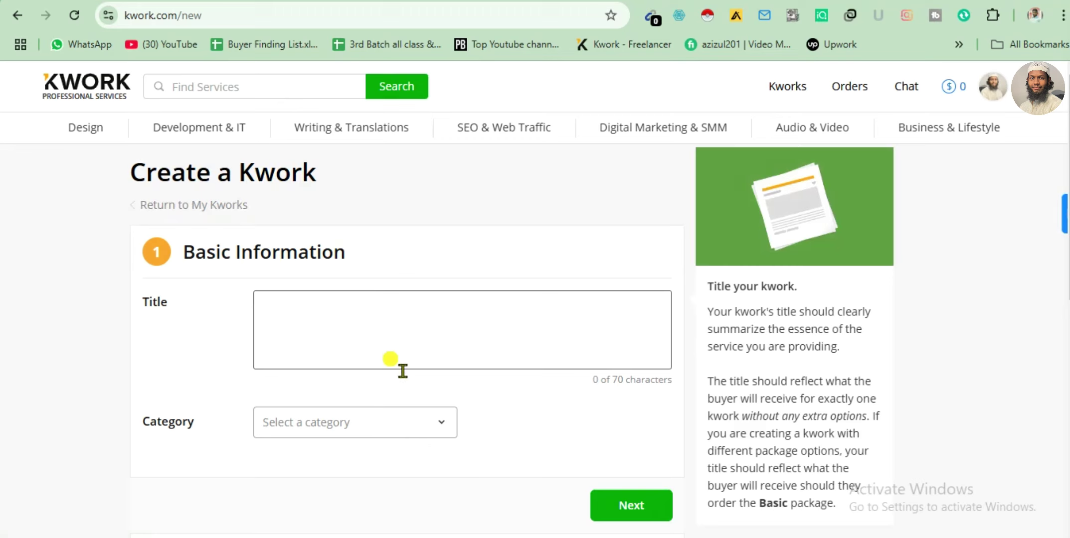
drag(617, 381, 642, 381)
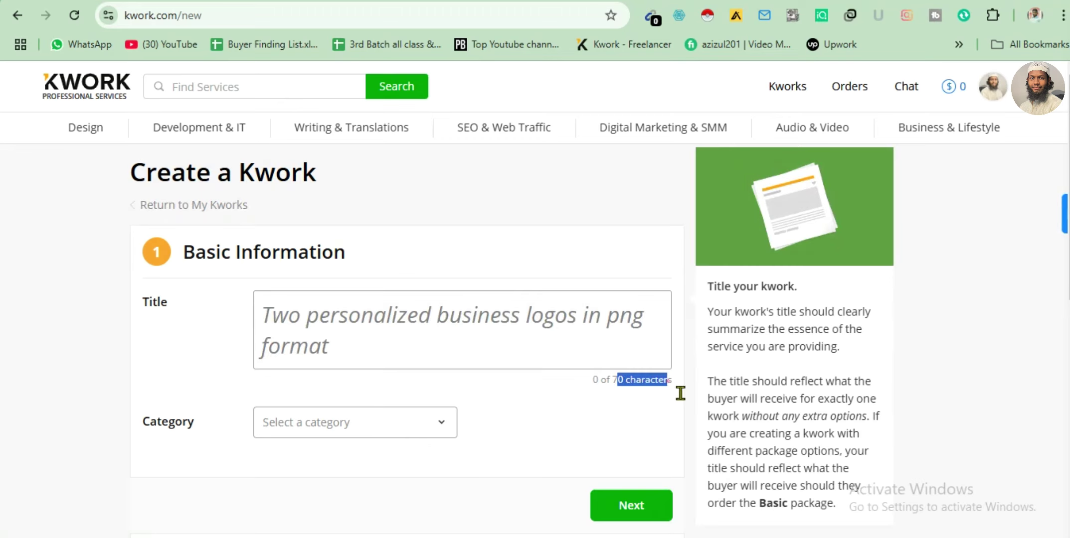
click(617, 399)
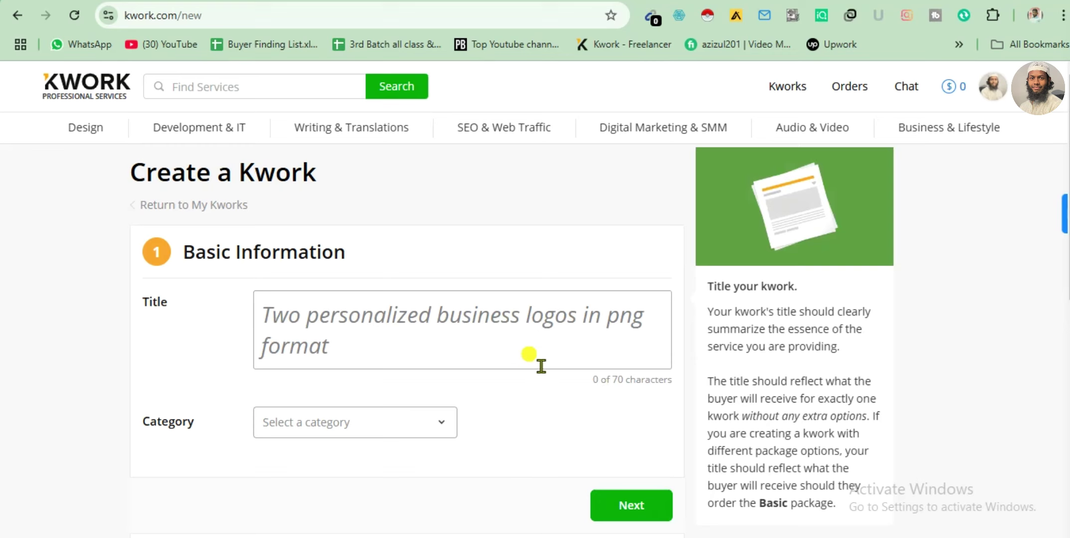
click(516, 362)
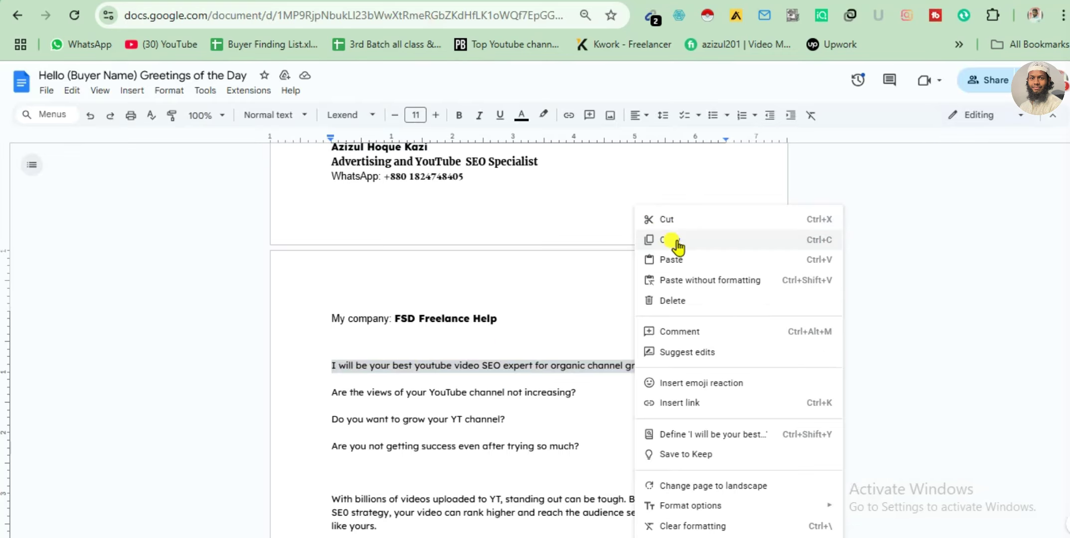
click(673, 241)
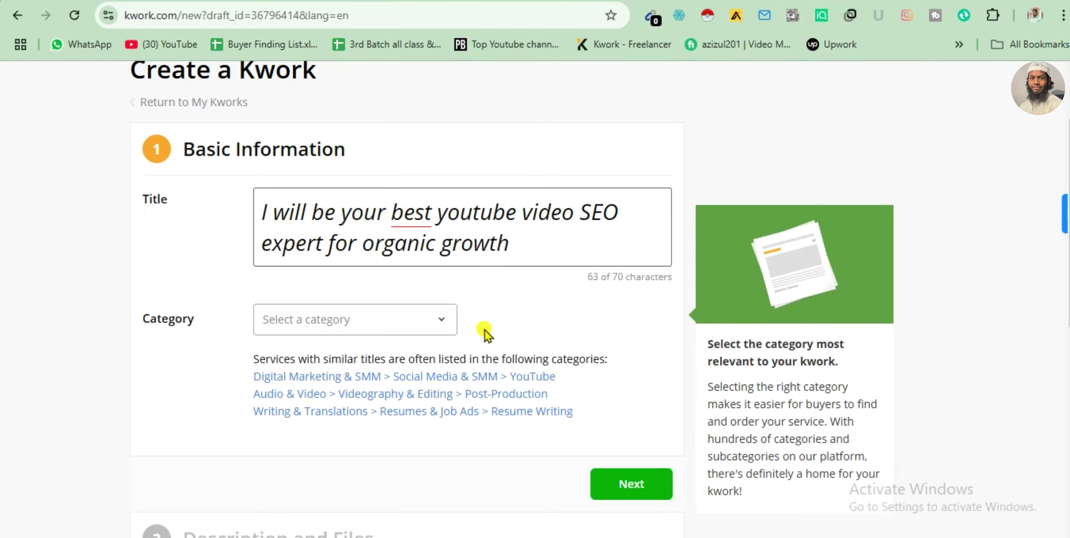
click(554, 287)
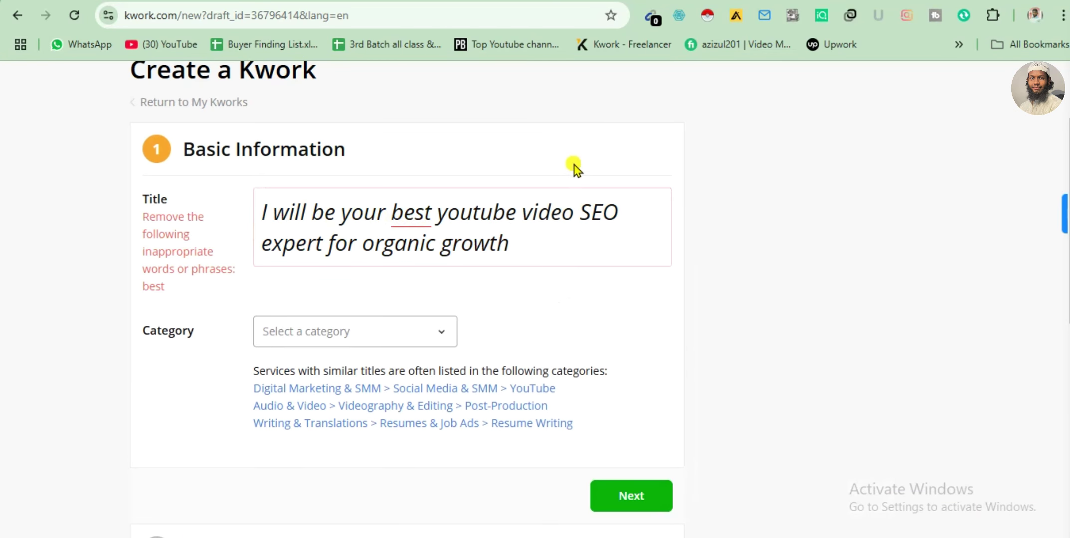
- Remove the word "best" from the kwork title
click(445, 221)
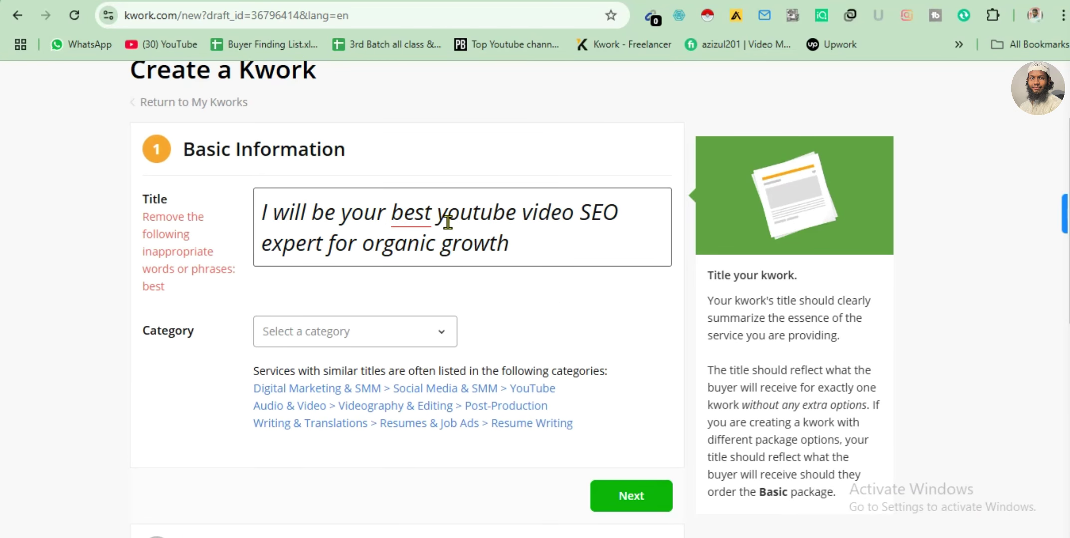
drag(437, 222, 406, 228)
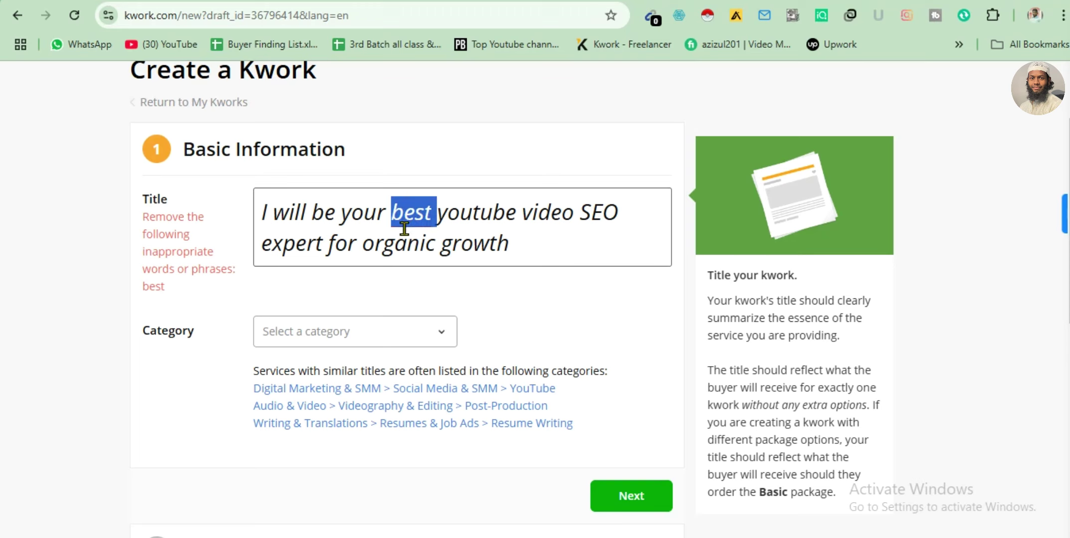
key(BackSpace)
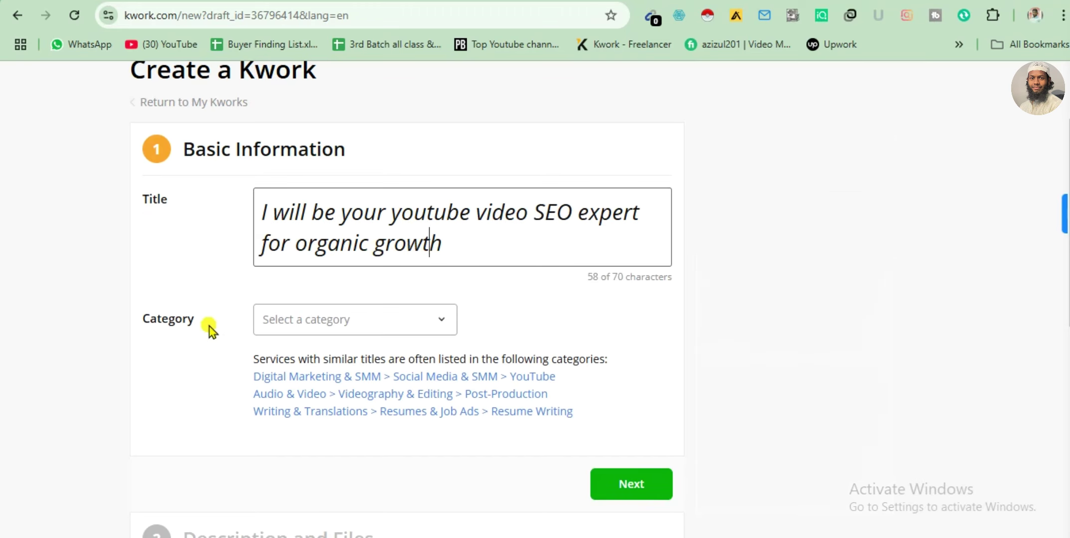
- Set the kwork's category to Digital Marketing & SMM with subcategory Social Media & SMM, and choose YouTube as the social platform
click(421, 323)
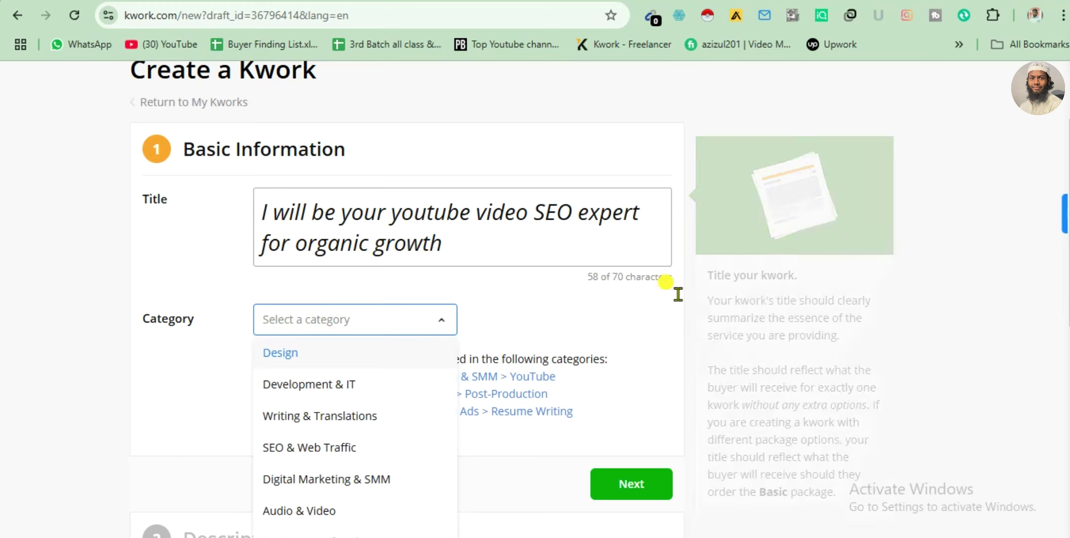
key(Escape)
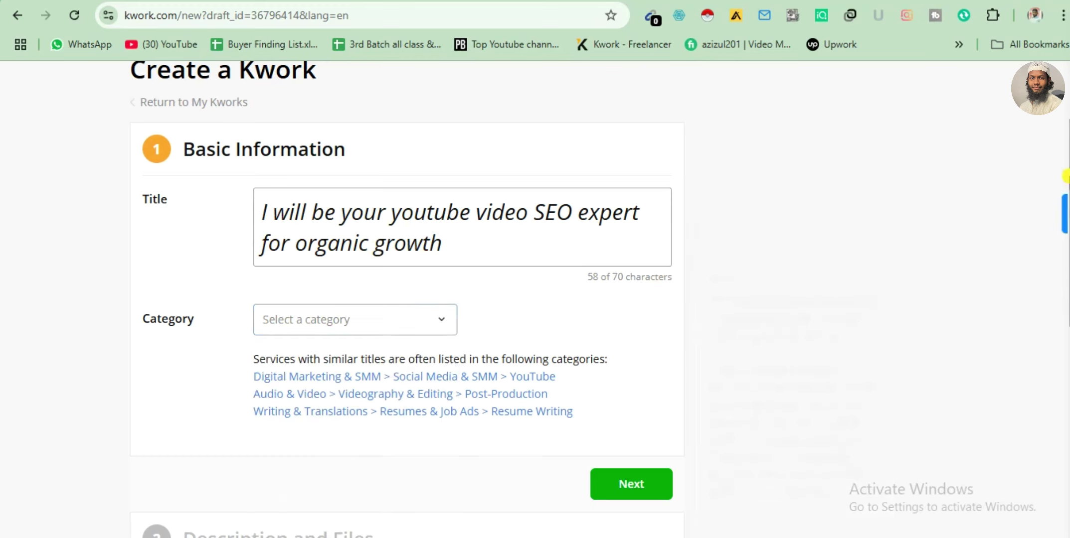
drag(1066, 176, 1065, 261)
click(417, 166)
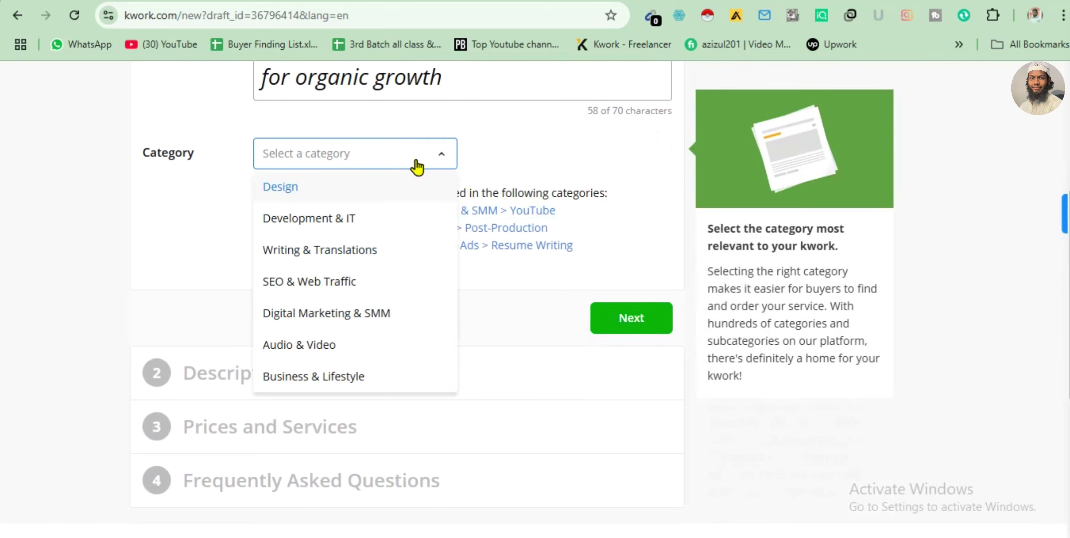
click(410, 281)
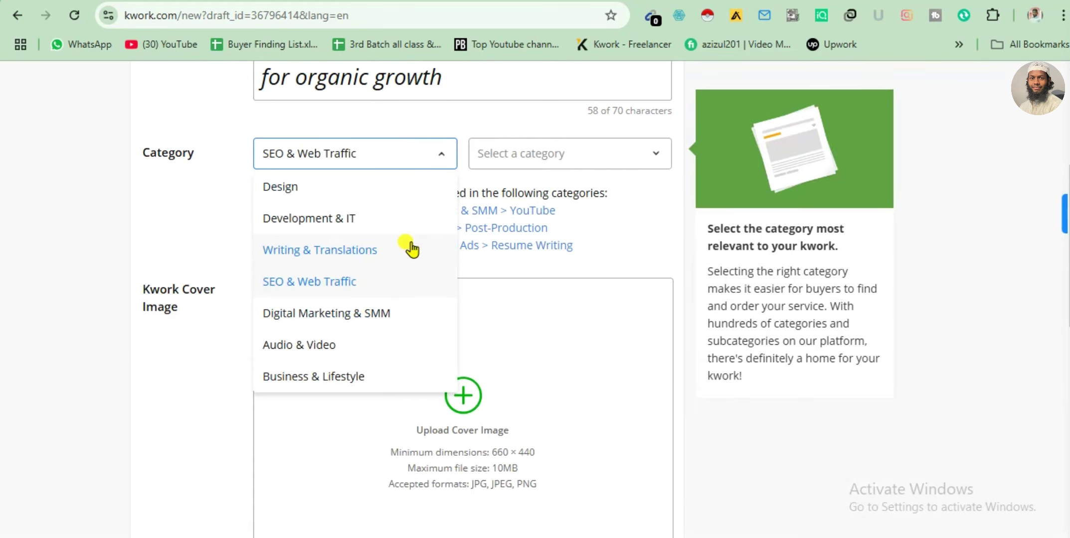
click(319, 314)
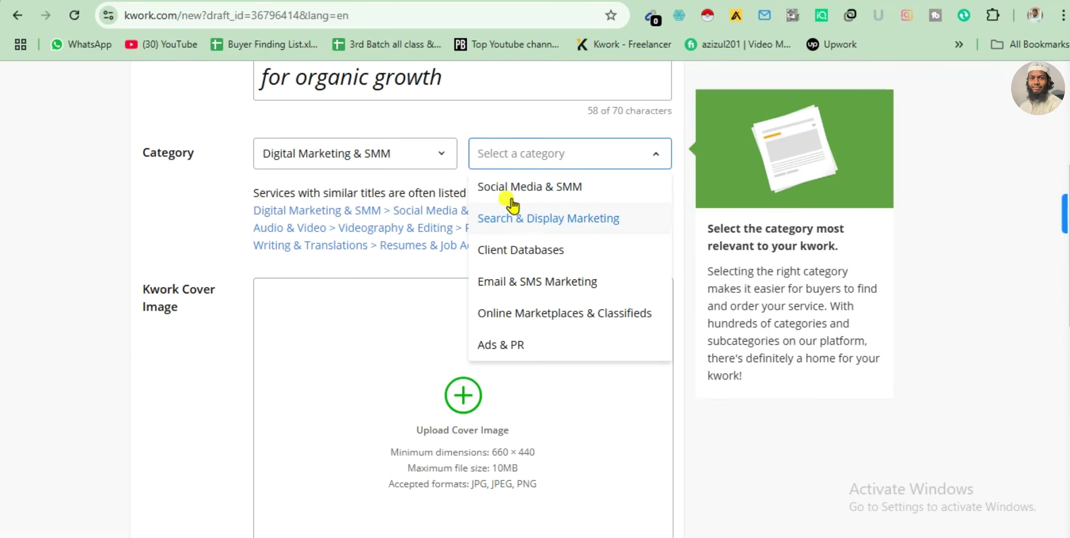
click(609, 189)
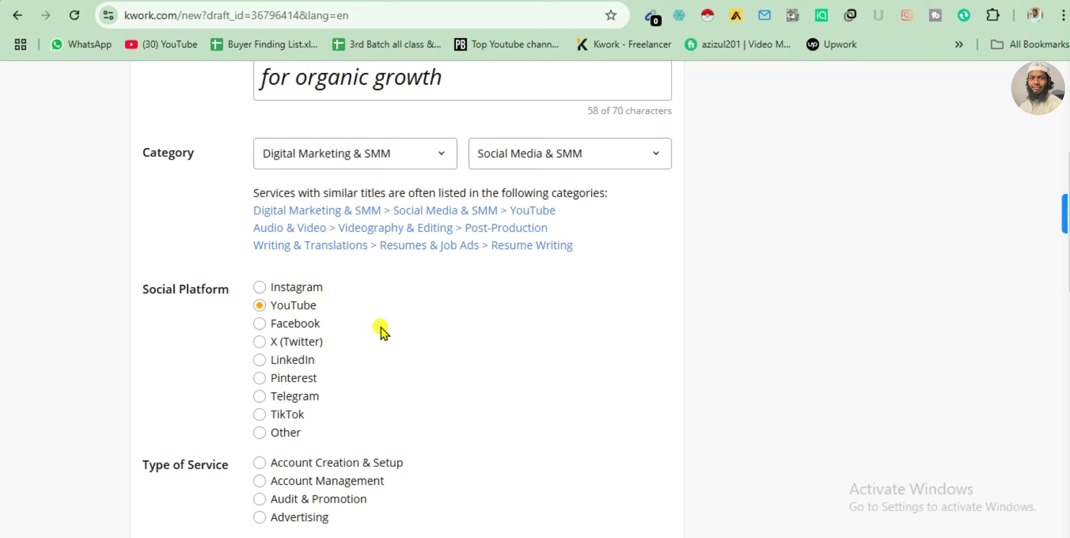
- Set the type of service to Audit & Promotion and the type to Optimization & SEO
scroll(384, 338, down, 8)
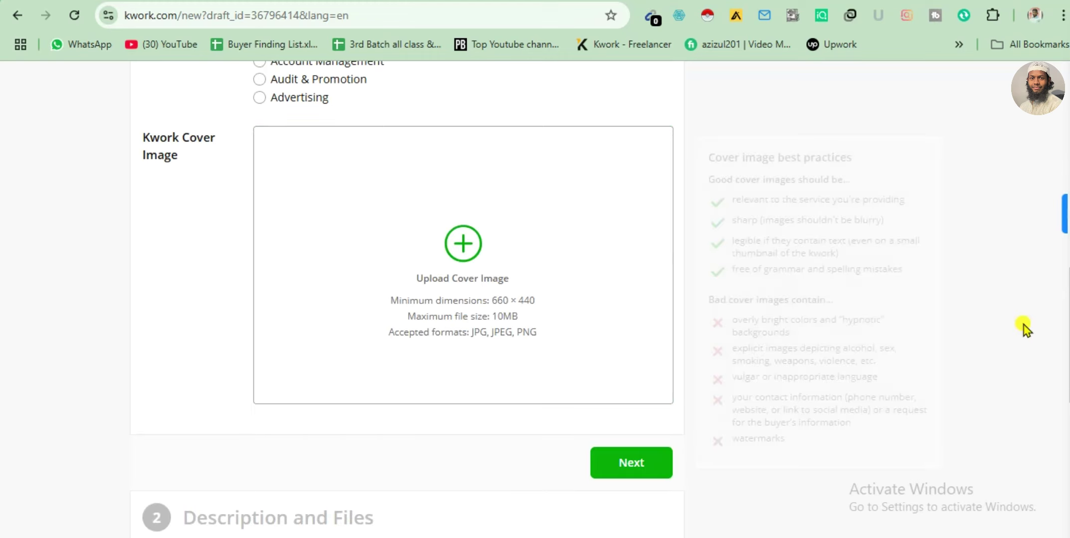
drag(1067, 352, 1067, 282)
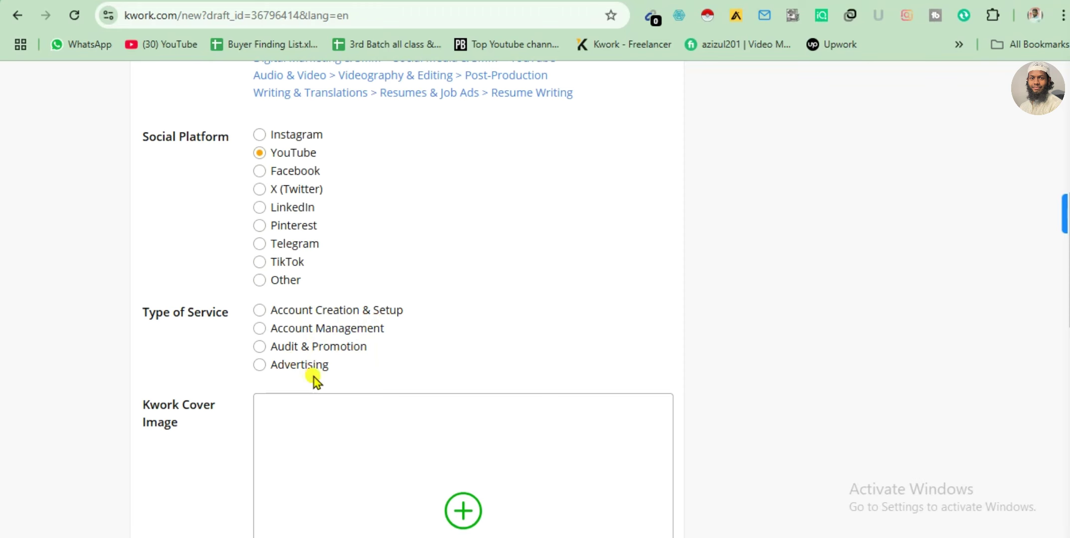
click(257, 350)
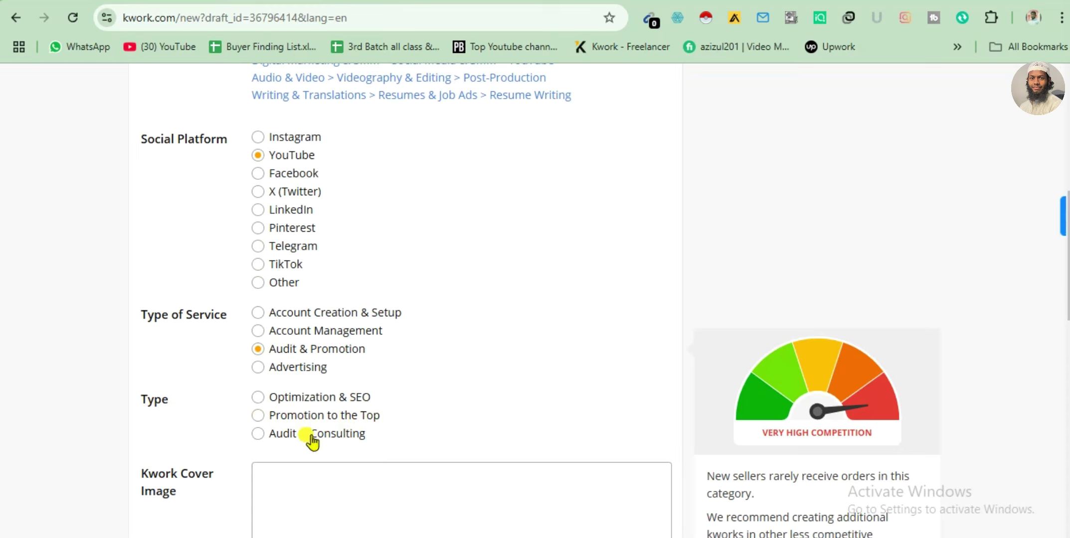
click(258, 398)
- Upload the "kwork" image from the Illustrator-photoshops folder in Google Drive as the kwork cover image
scroll(423, 365, down, 8)
drag(1066, 357, 1066, 318)
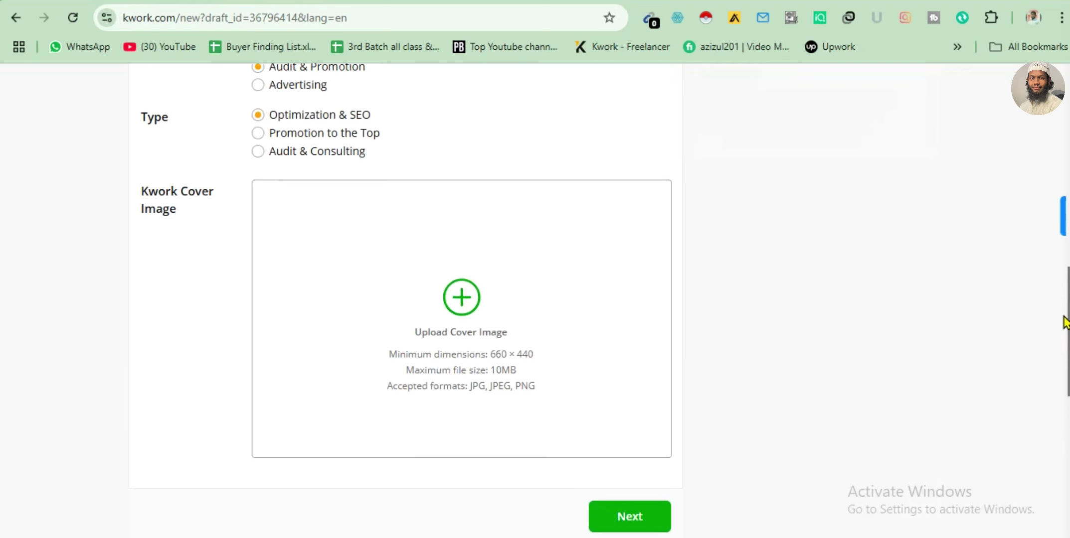
mouse_move(489, 317)
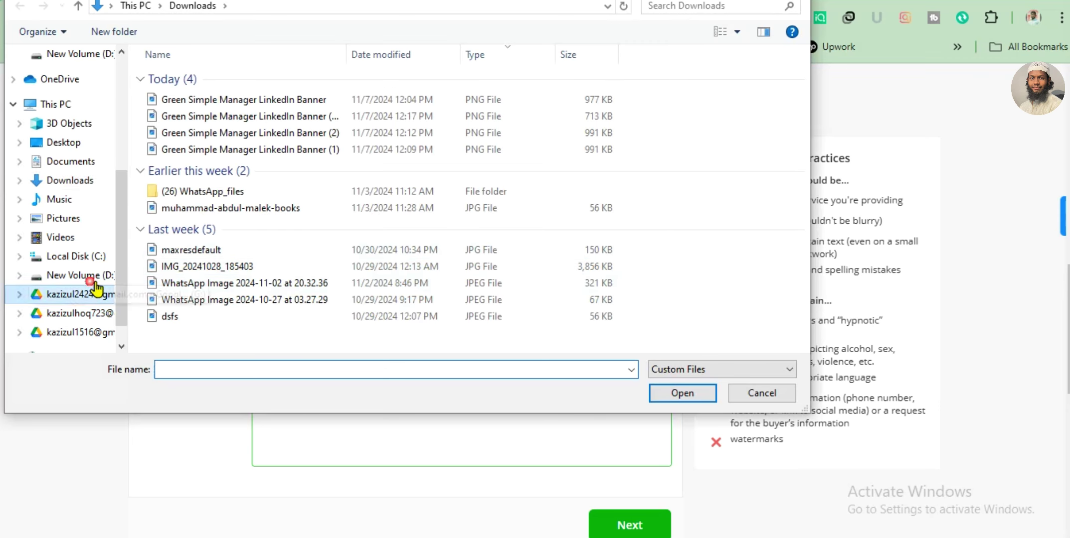
click(82, 294)
double_click(304, 83)
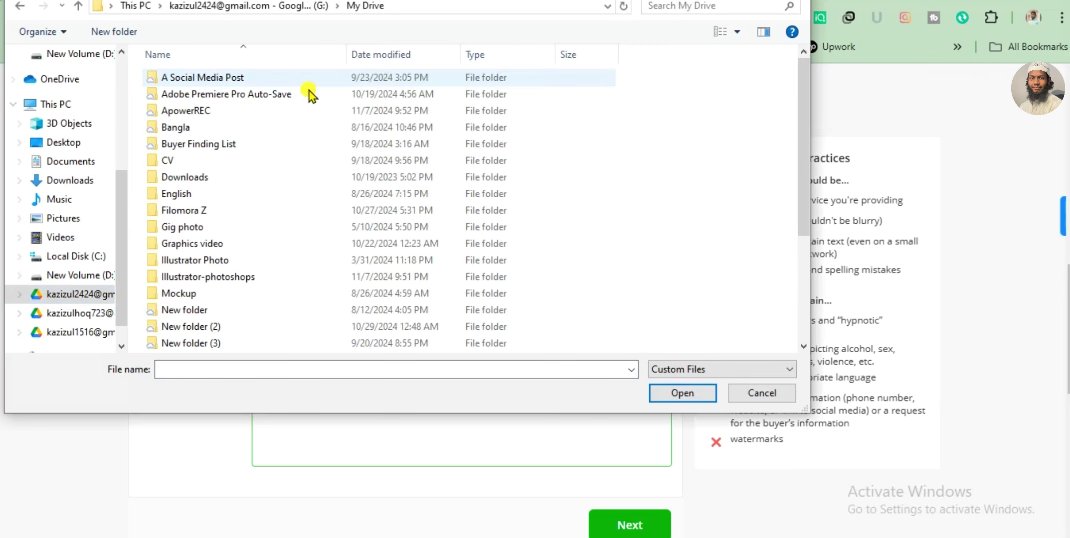
click(535, 280)
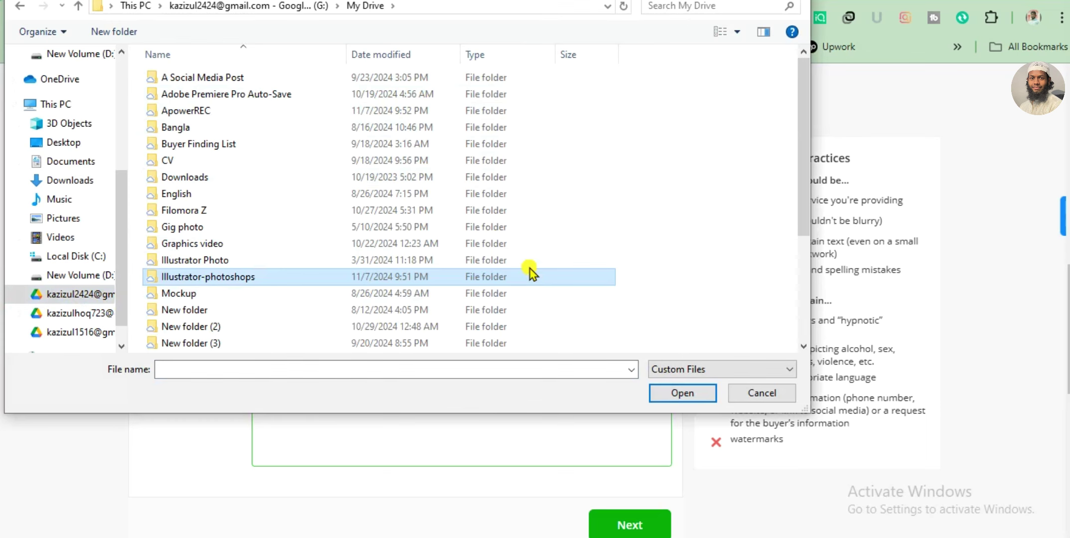
double_click(532, 273)
scroll(449, 159, down, 5)
scroll(425, 214, up, 3)
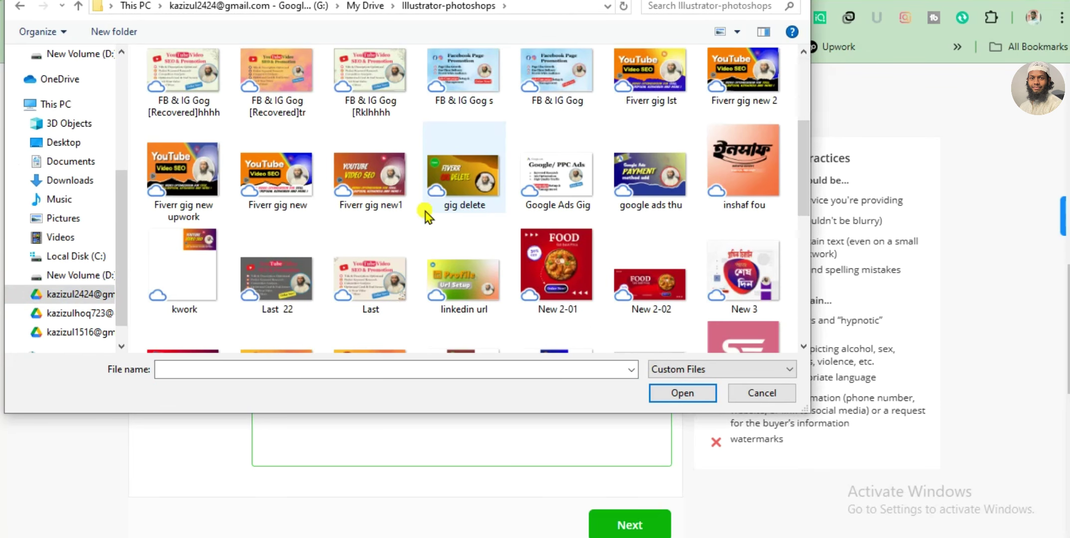
scroll(425, 214, down, 2)
click(196, 232)
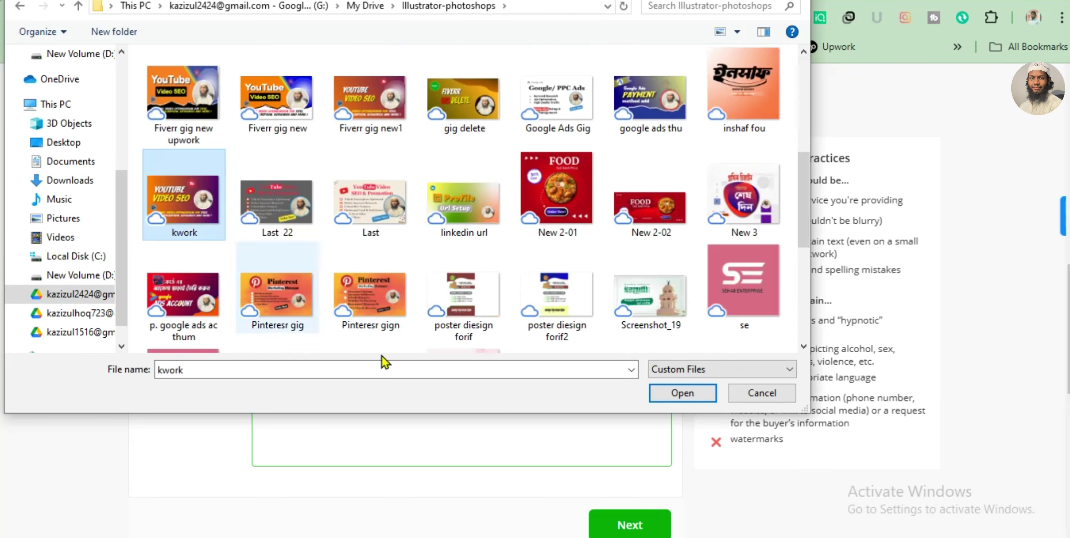
click(666, 394)
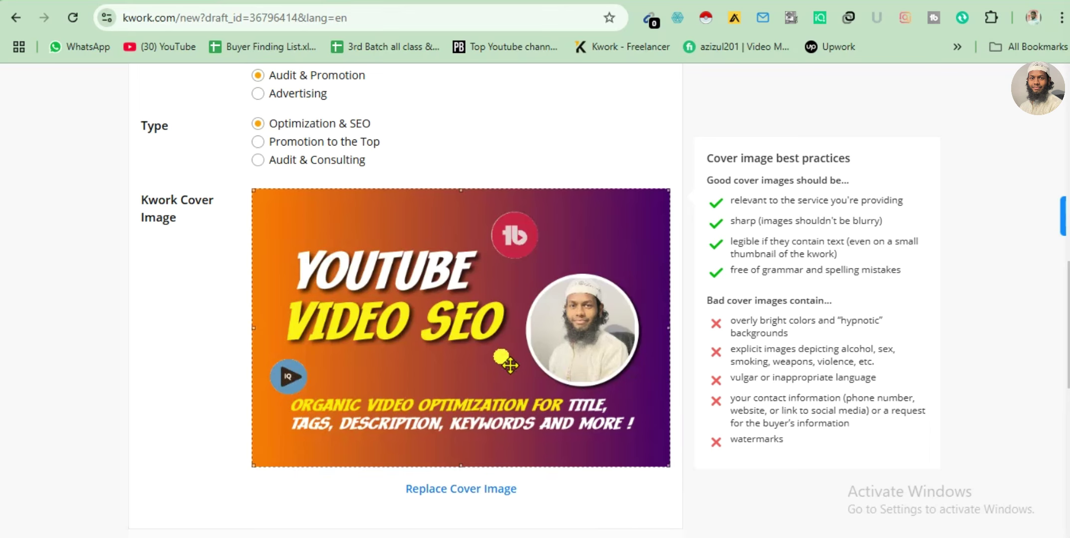
- Review the basic information, continue to the Description and Files section, and open the description for editing
scroll(493, 327, down, 5)
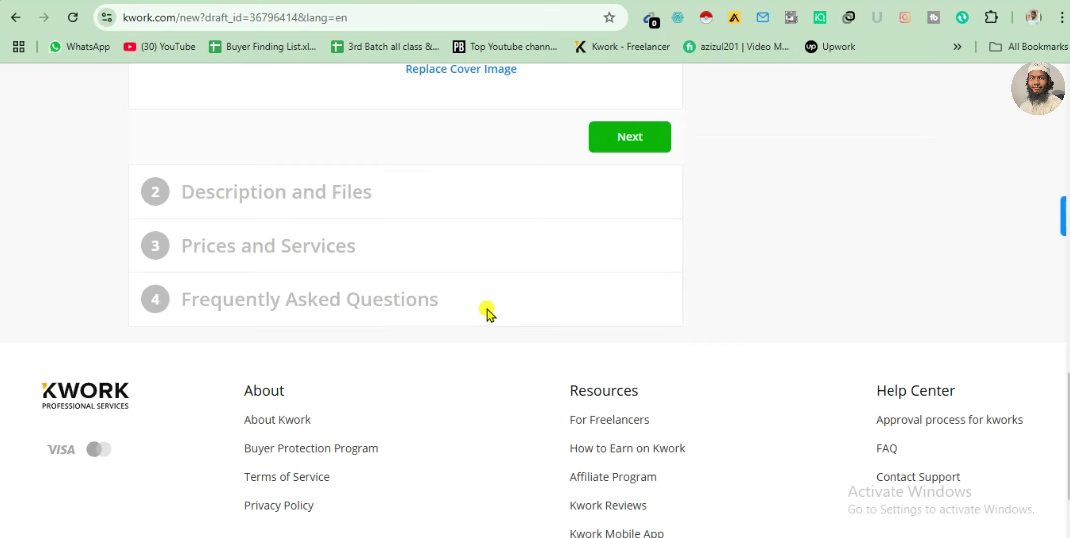
scroll(487, 311, up, 5)
scroll(343, 345, up, 10)
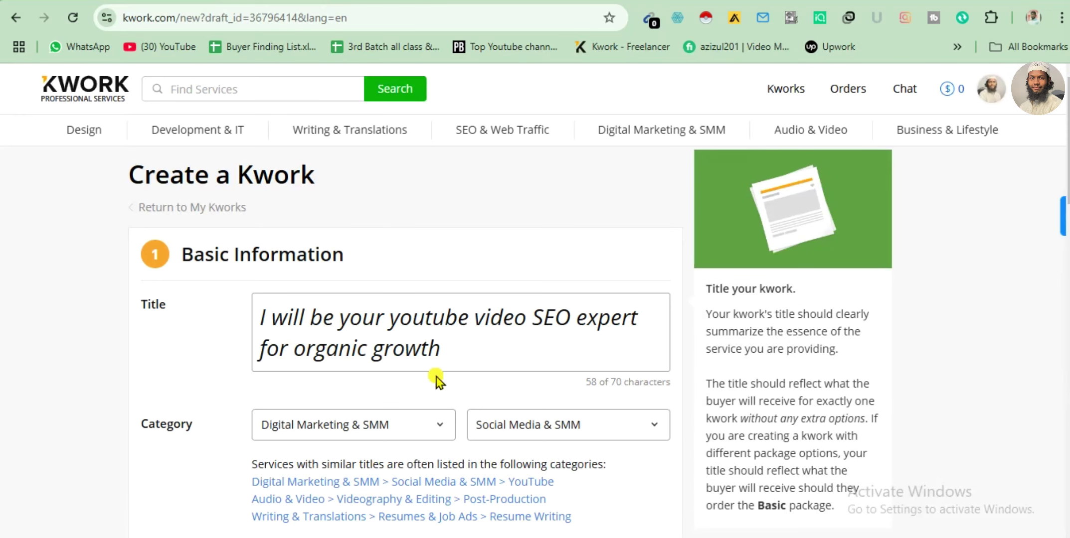
scroll(448, 434, down, 8)
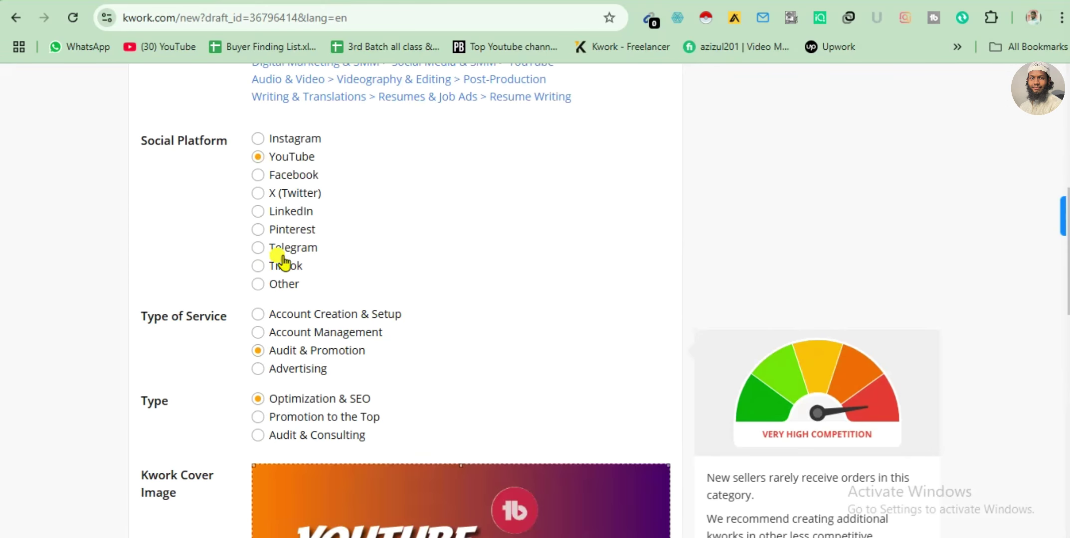
scroll(409, 280, down, 8)
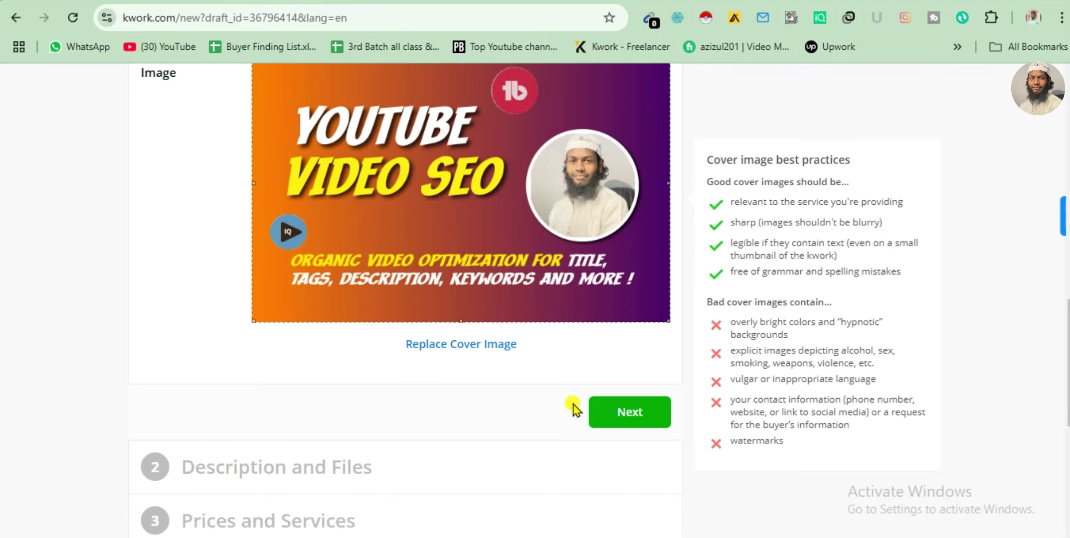
click(633, 416)
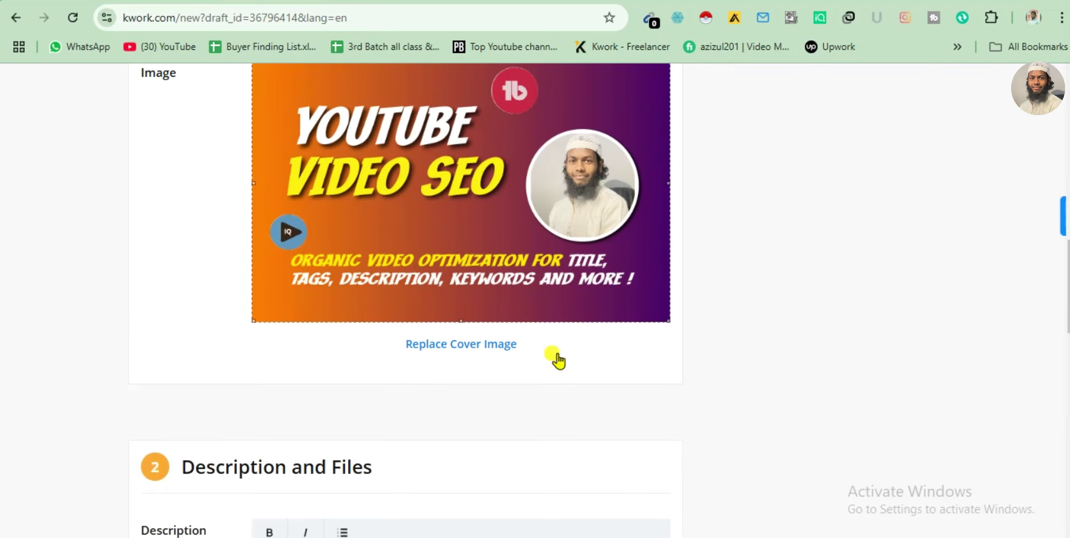
click(418, 257)
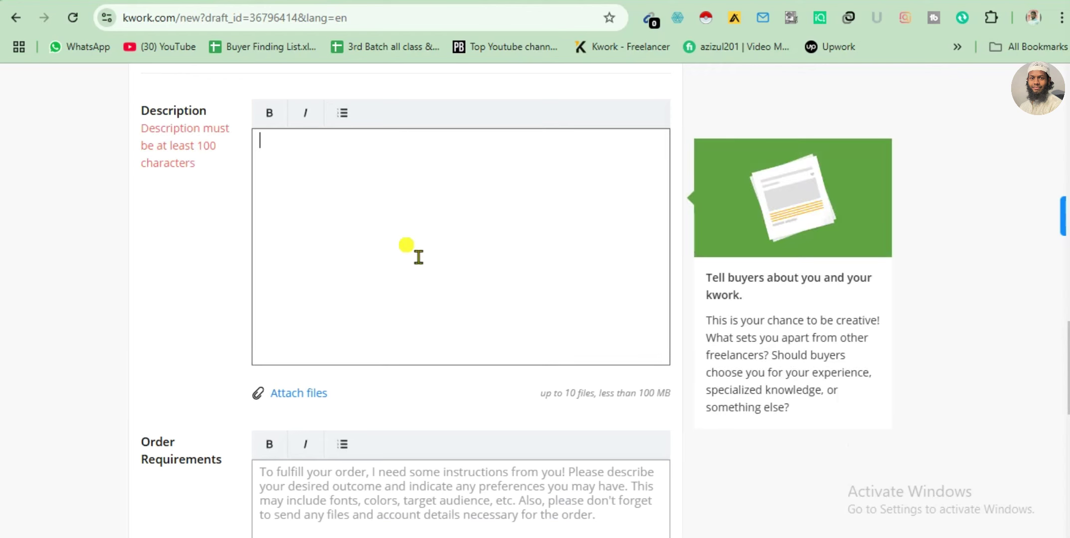
scroll(362, 237, up, 8)
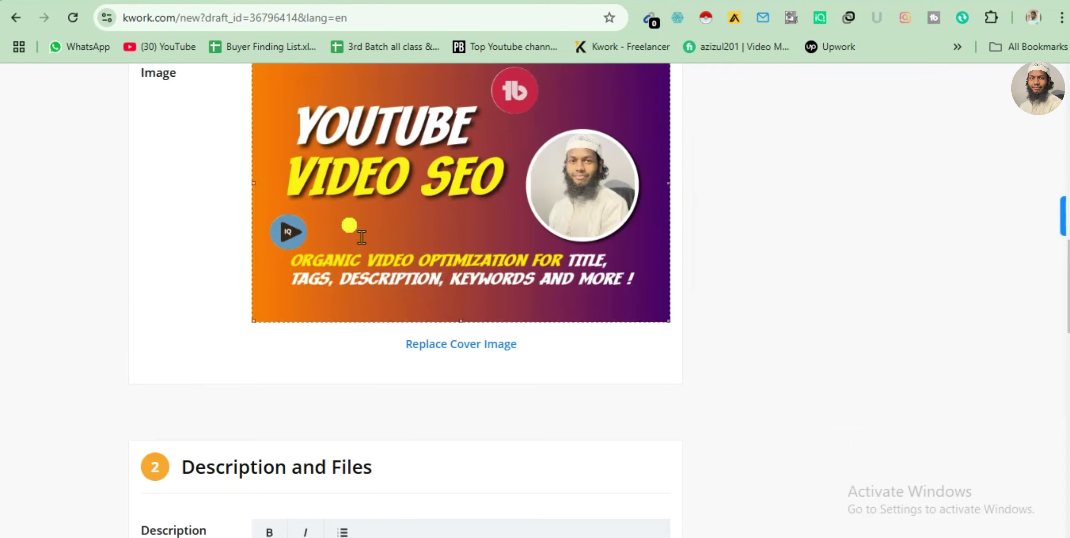
- Copy the service description from the Google Docs document, ending at "grow your You-Tube presence", and paste it into the kwork's Description
scroll(349, 294, down, 8)
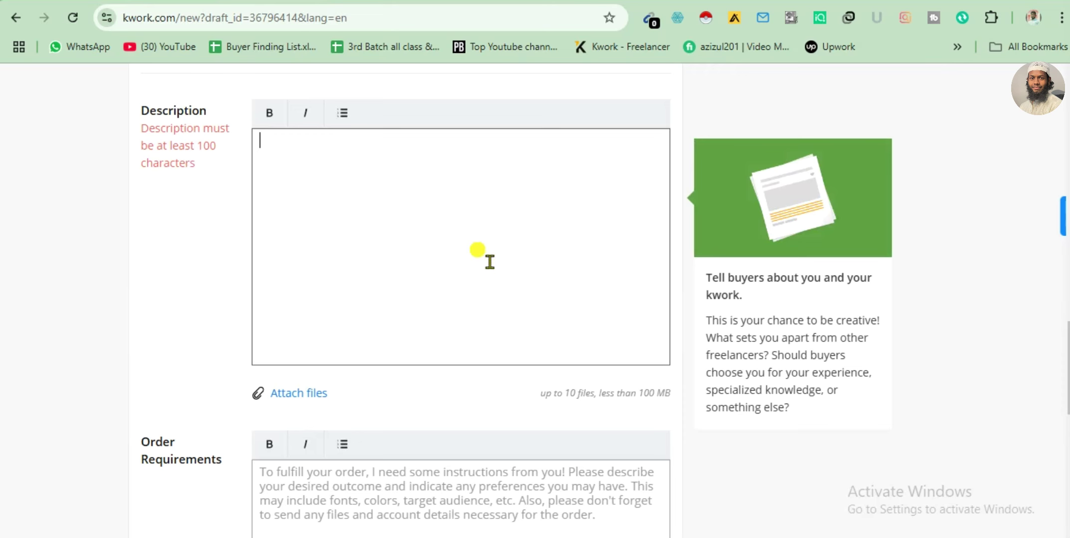
key(ctrl+Tab)
drag(330, 391, 516, 454)
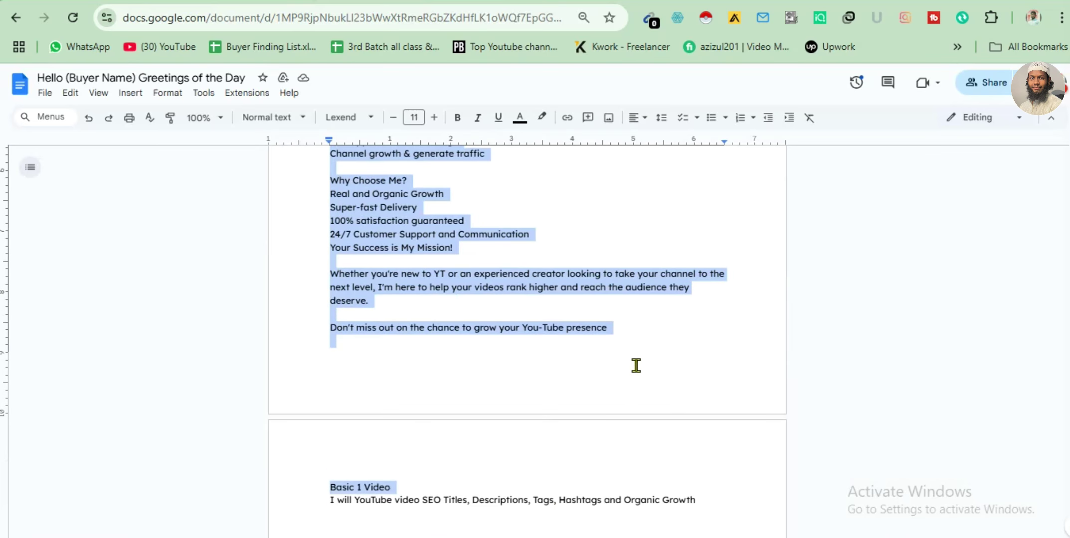
drag(636, 366, 631, 346)
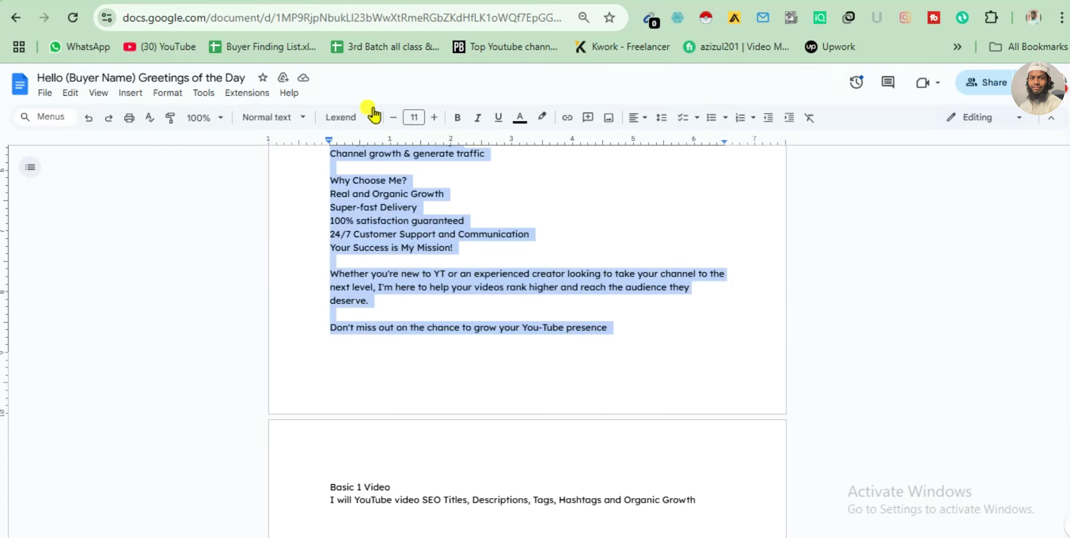
key(ctrl+Tab)
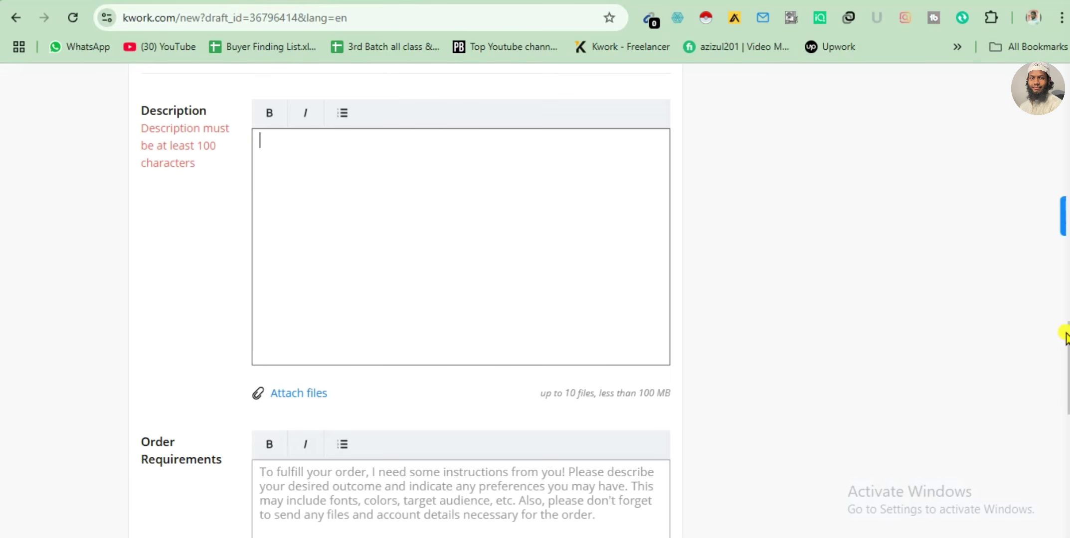
right_click(290, 159)
click(413, 375)
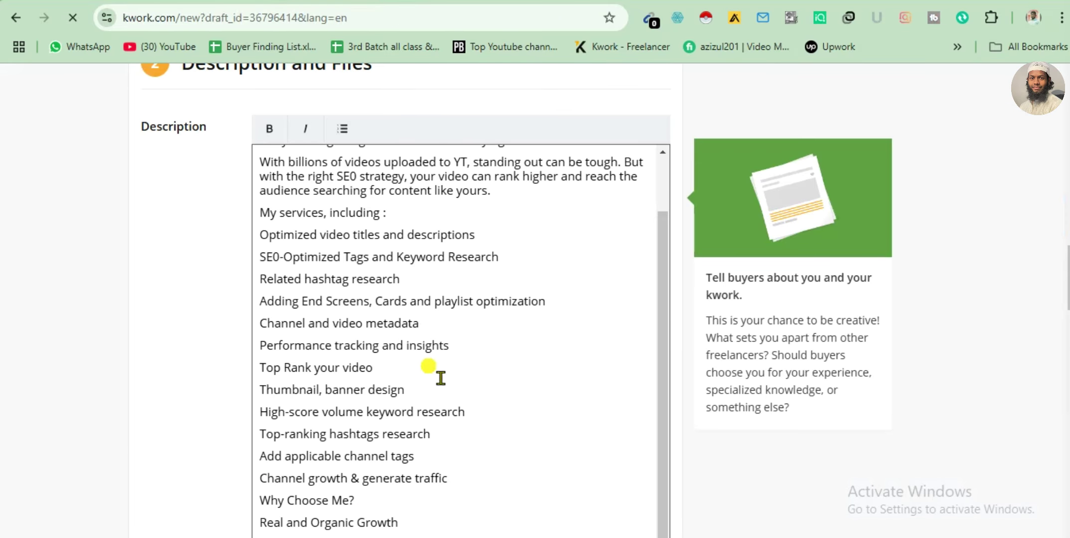
- Review the pasted description and bold its opening question, "Are the views of your YouTube channel not increasing?"
scroll(454, 372, up, 2)
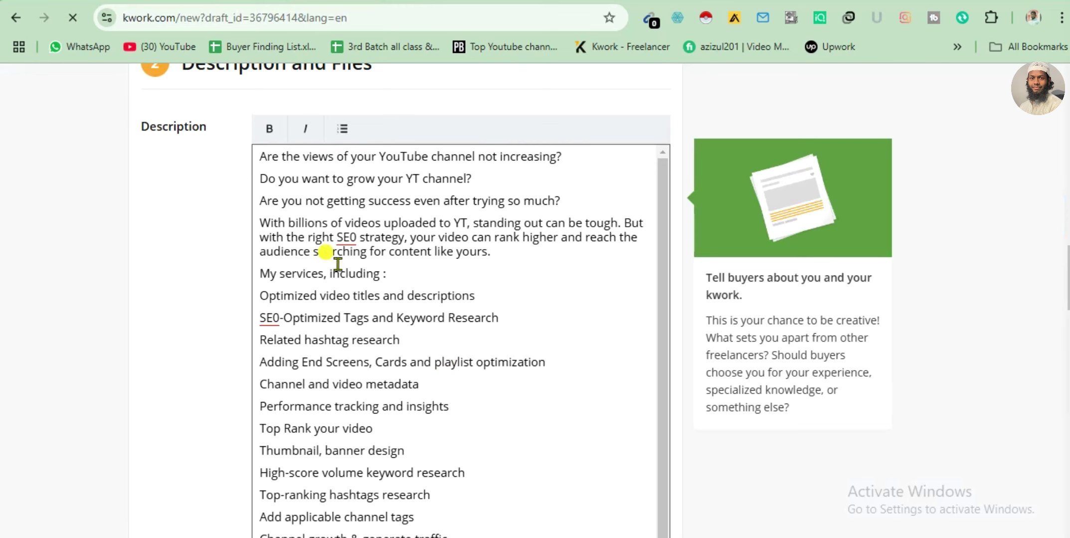
click(350, 238)
scroll(361, 275, down, 2)
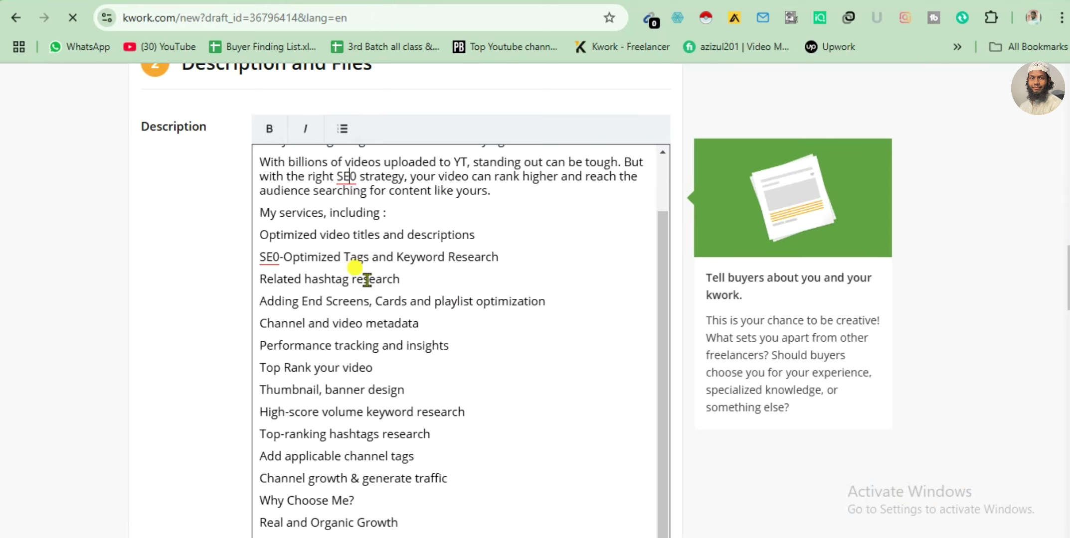
scroll(526, 298, down, 6)
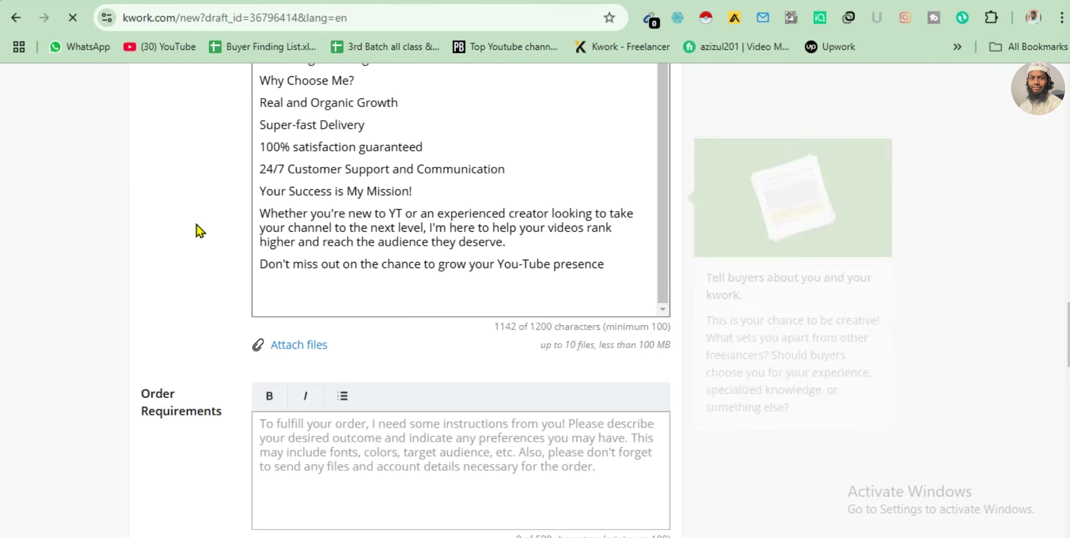
scroll(199, 229, up, 7)
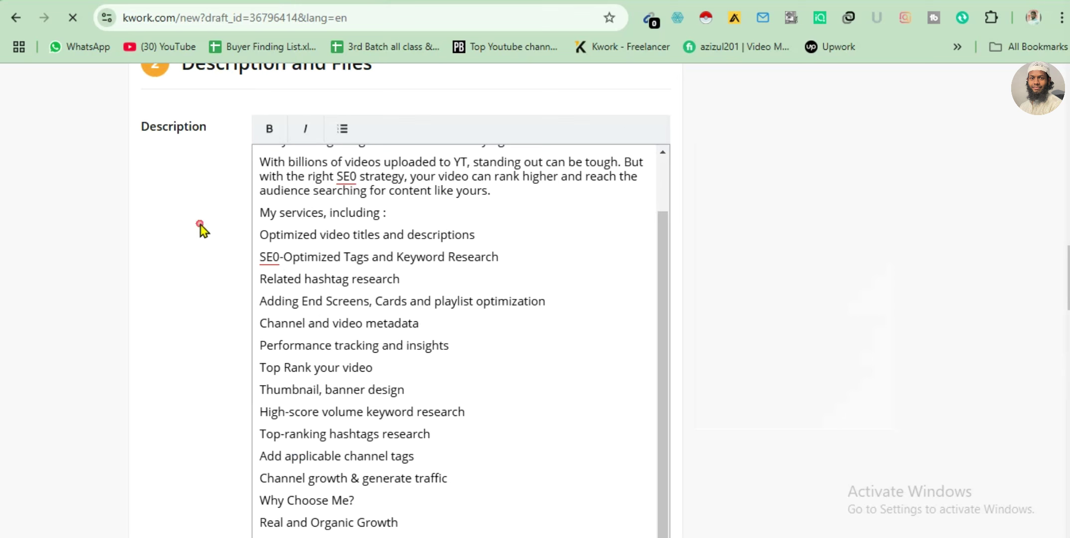
scroll(420, 301, up, 2)
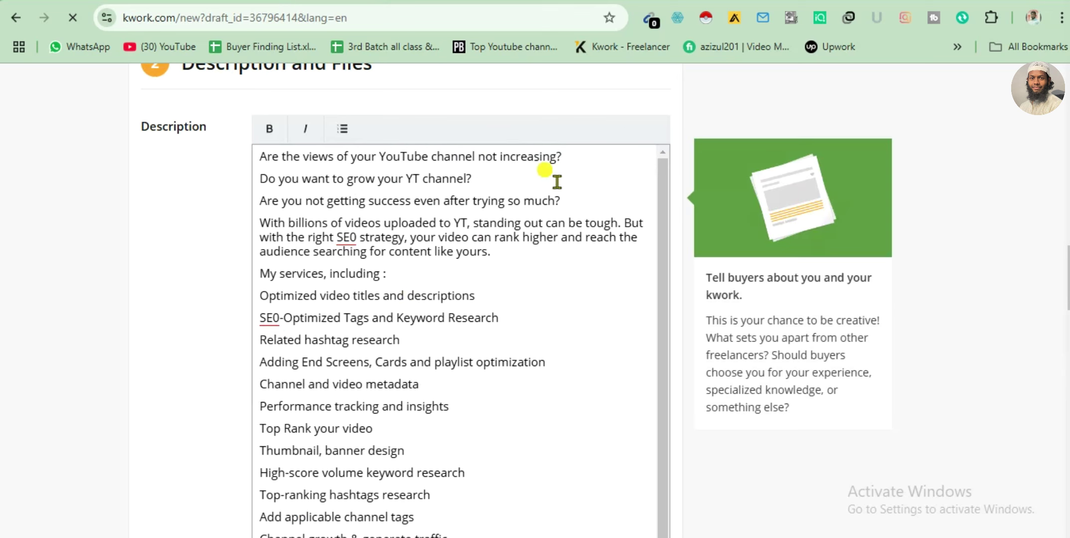
drag(563, 158, 272, 161)
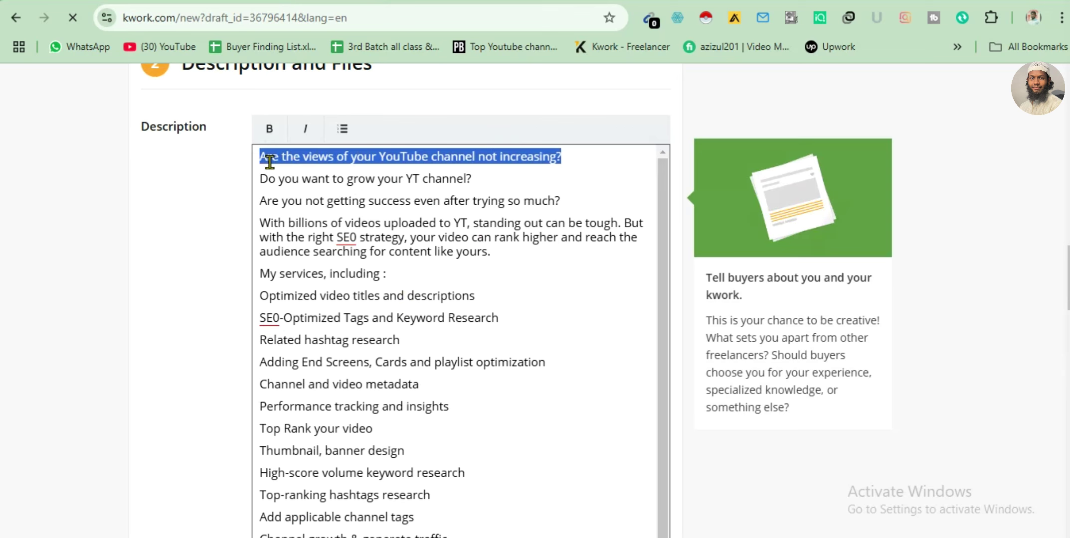
click(269, 129)
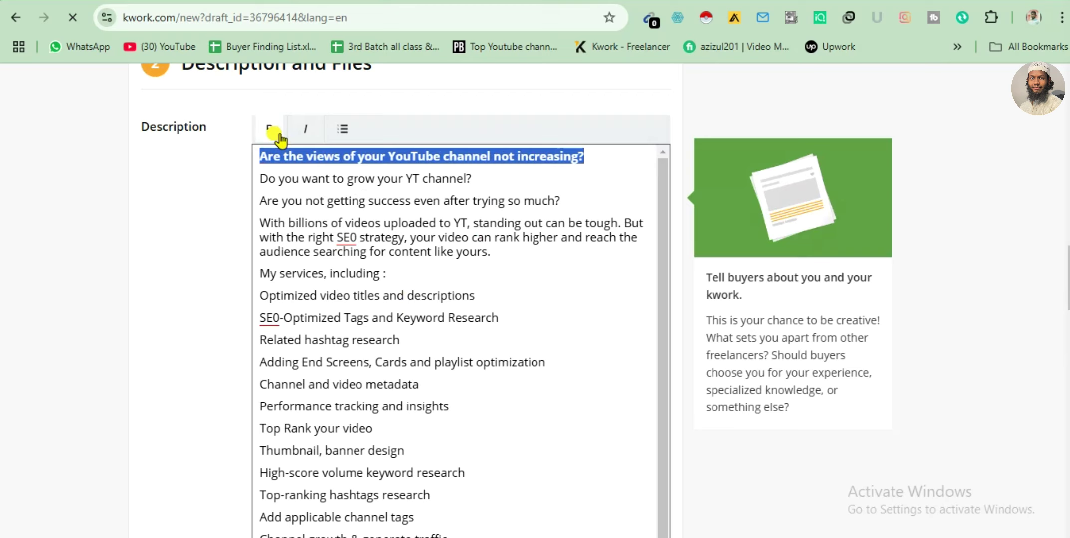
click(355, 134)
click(343, 135)
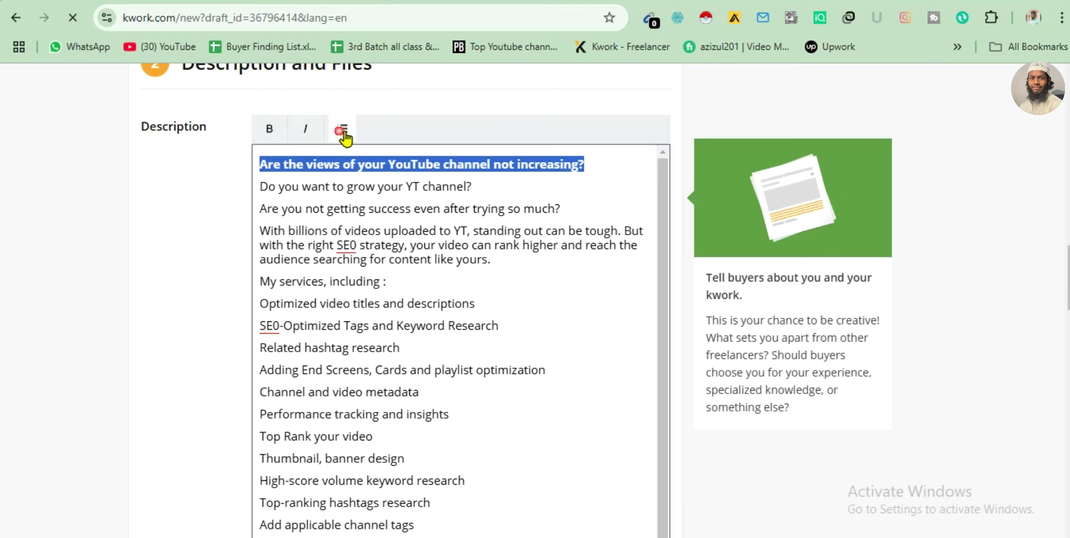
click(417, 212)
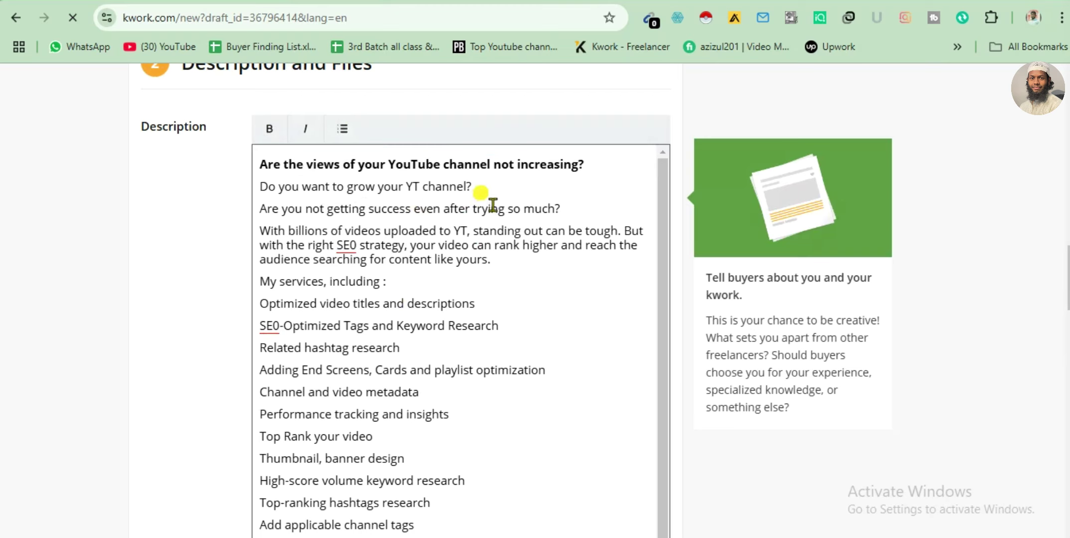
- Bold the second and third opening questions and the "My services, including :" heading in the description
drag(560, 210, 249, 177)
click(269, 129)
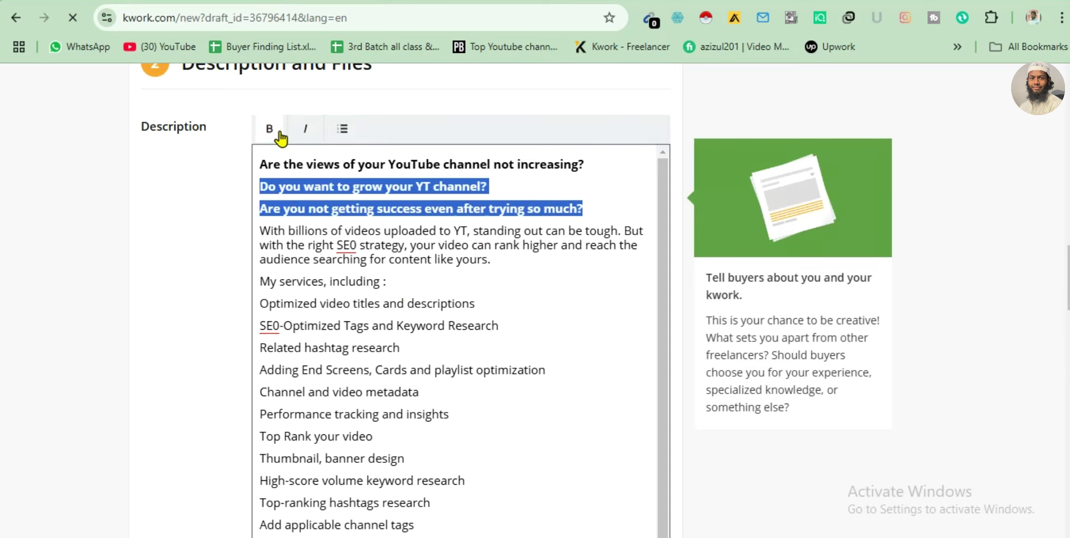
click(575, 283)
drag(410, 305, 234, 281)
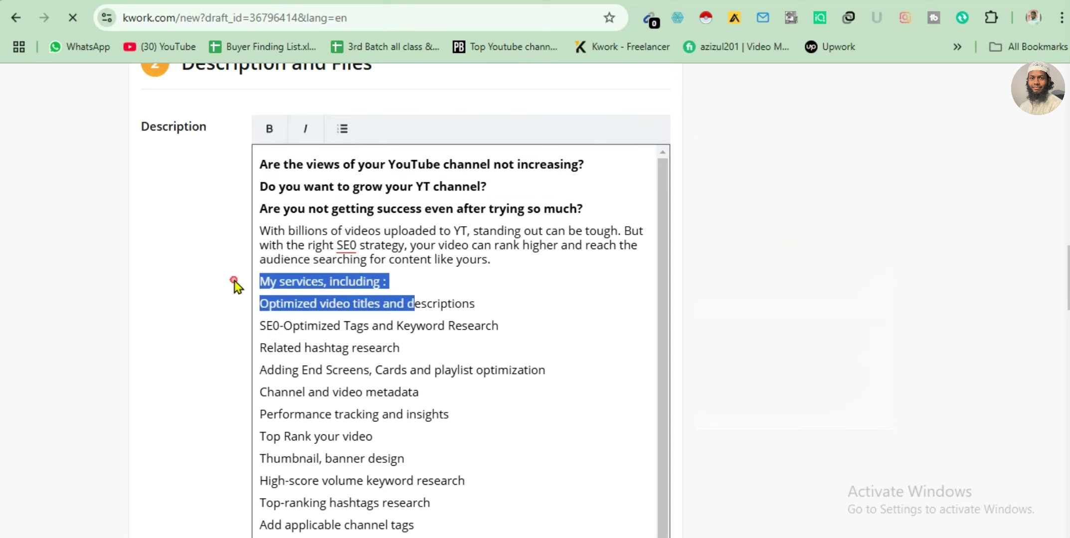
click(379, 282)
drag(390, 285, 243, 288)
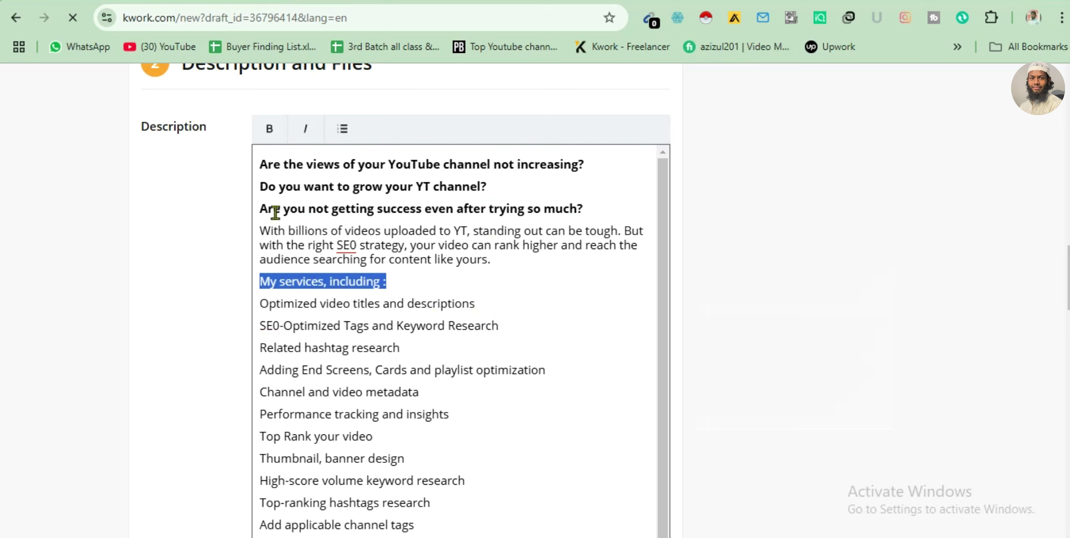
click(270, 129)
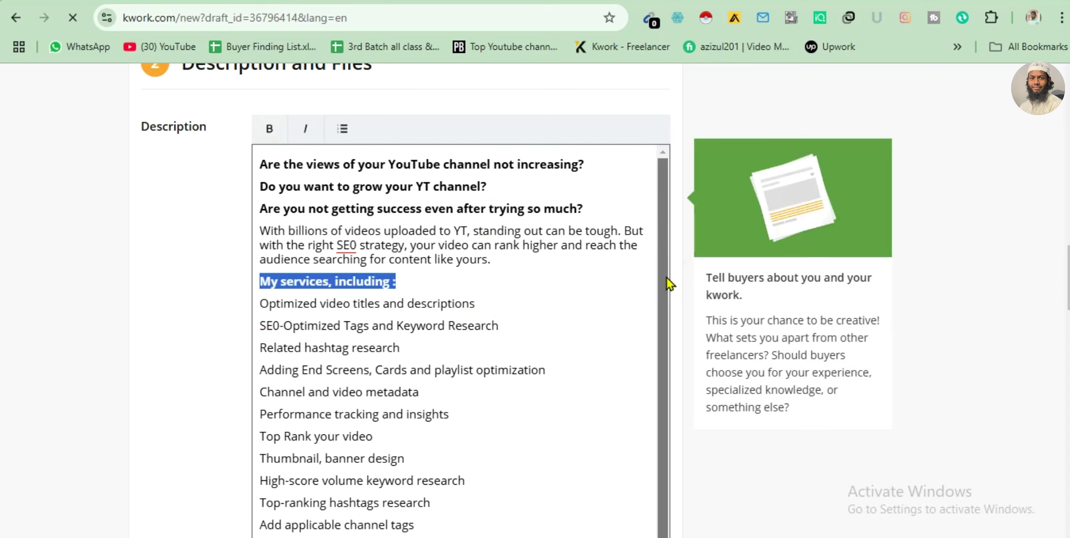
- Insert a blank line between the introductory paragraph and the "My services, including :" heading
drag(666, 278, 666, 348)
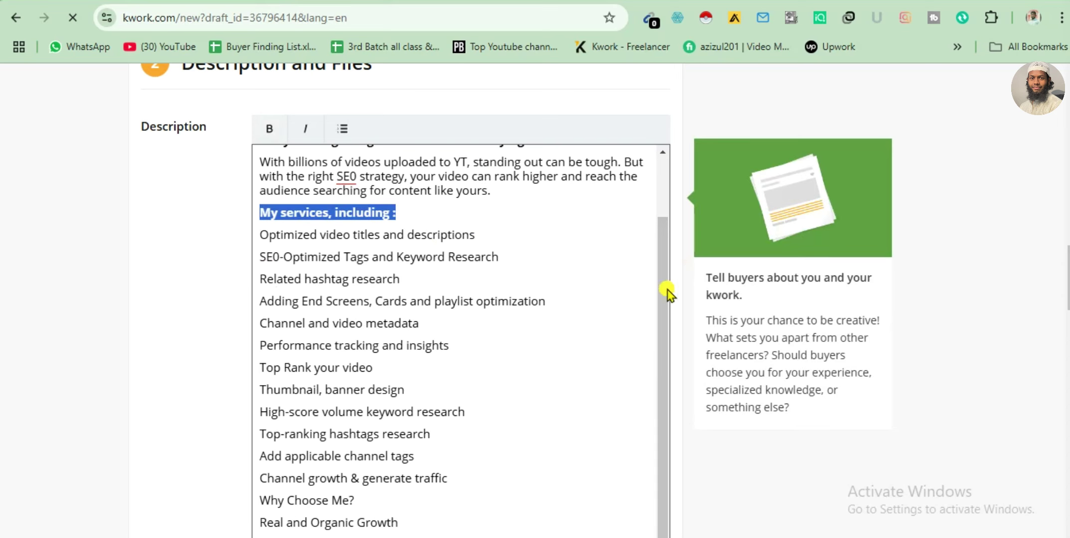
click(510, 195)
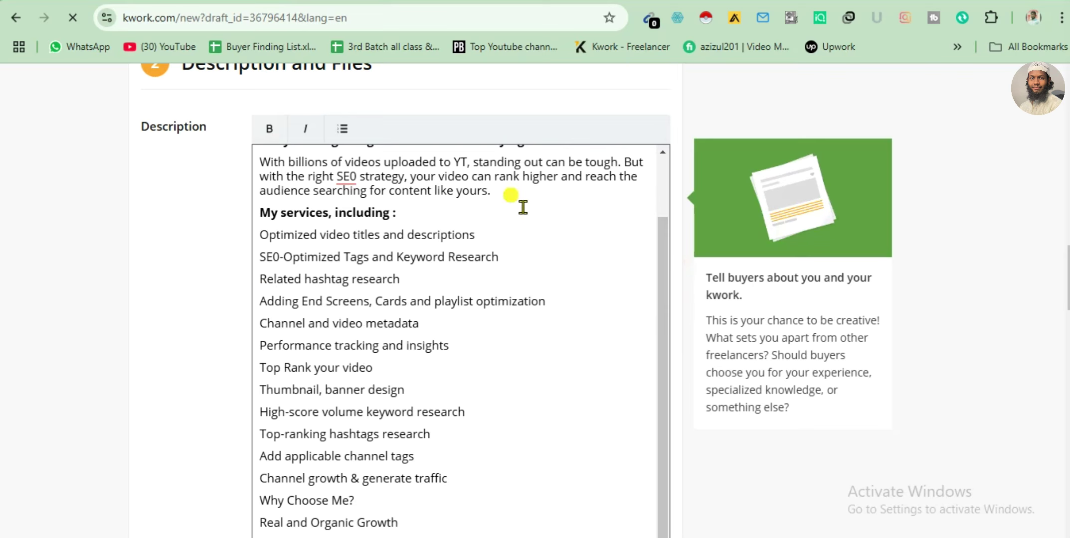
key(Return)
scroll(568, 246, up, 2)
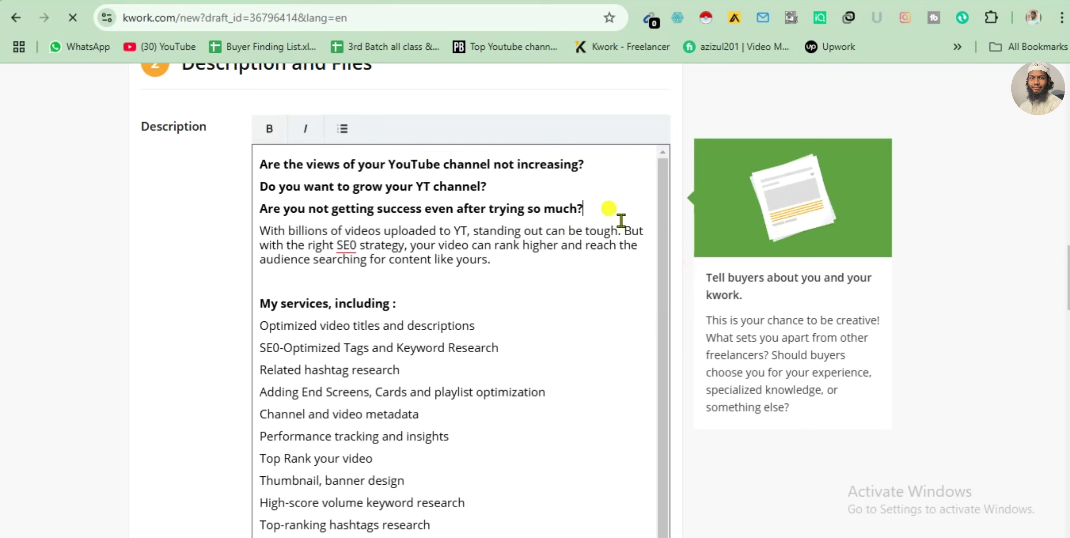
- Attach the SEO Protfolios PDF from the Social Media Marketer folder under A Social Media Post in Google Drive to the description
scroll(626, 230, down, 10)
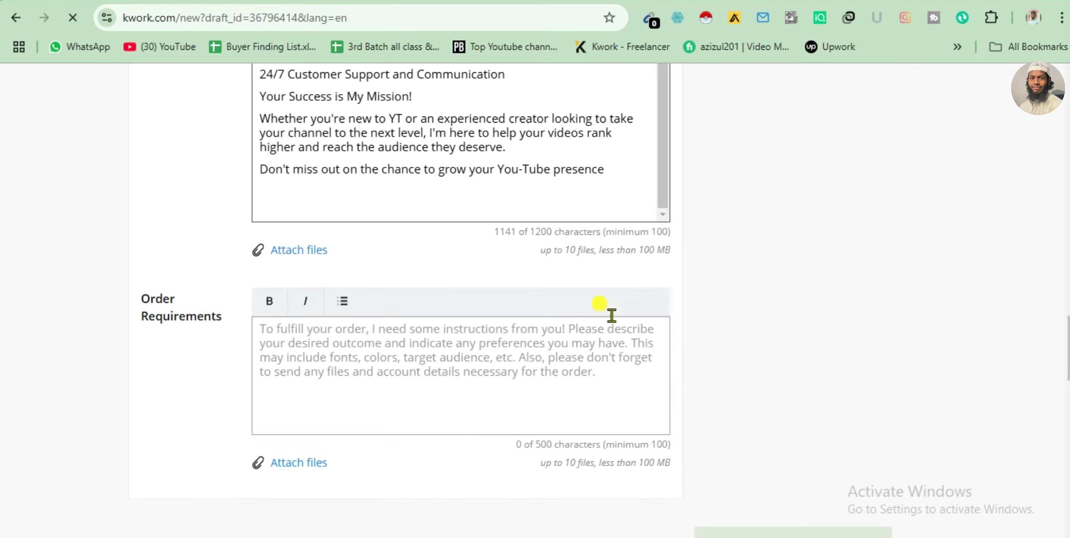
scroll(611, 315, up, 2)
mouse_move(663, 264)
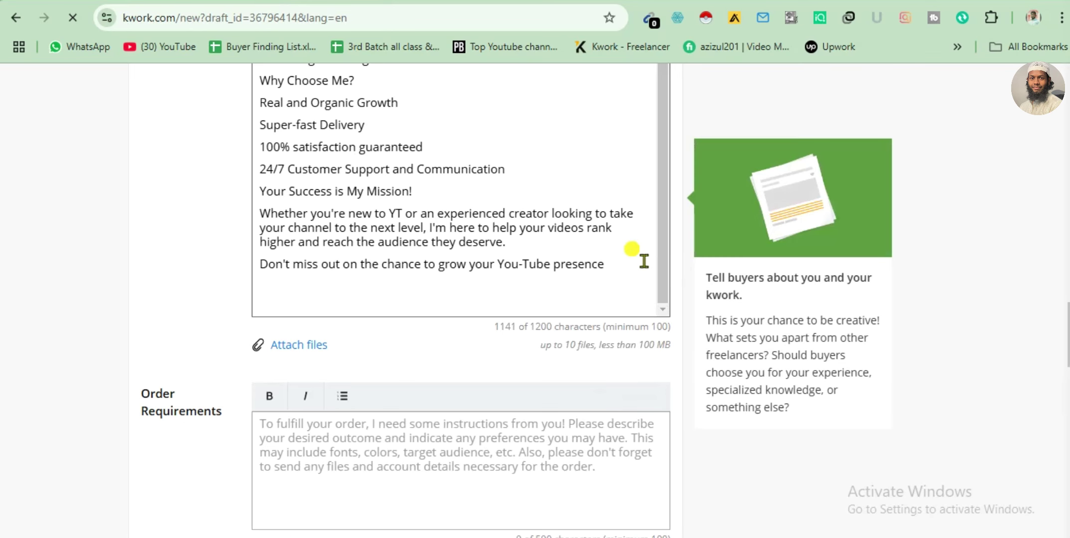
scroll(640, 262, up, 2)
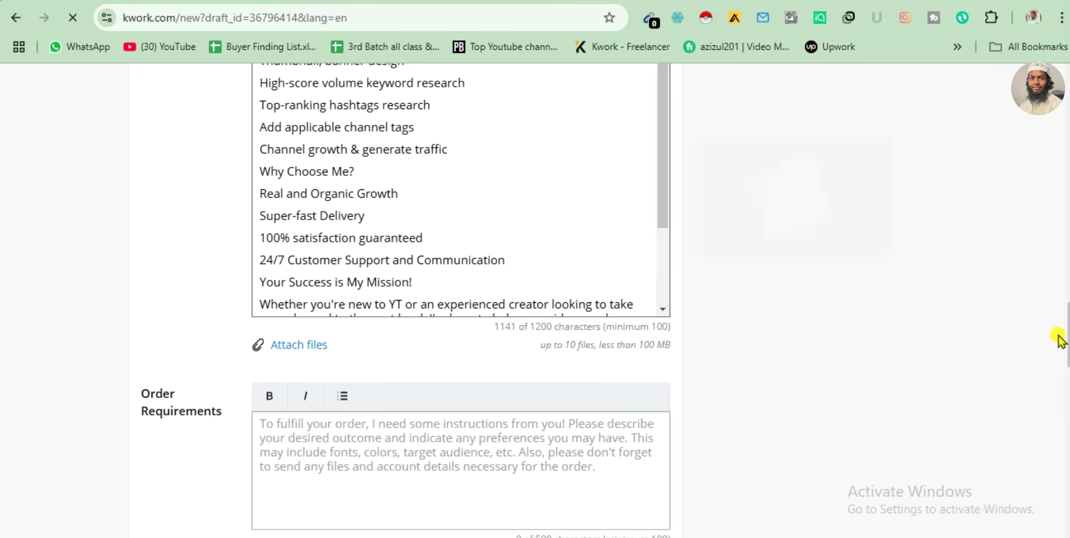
scroll(693, 309, down, 5)
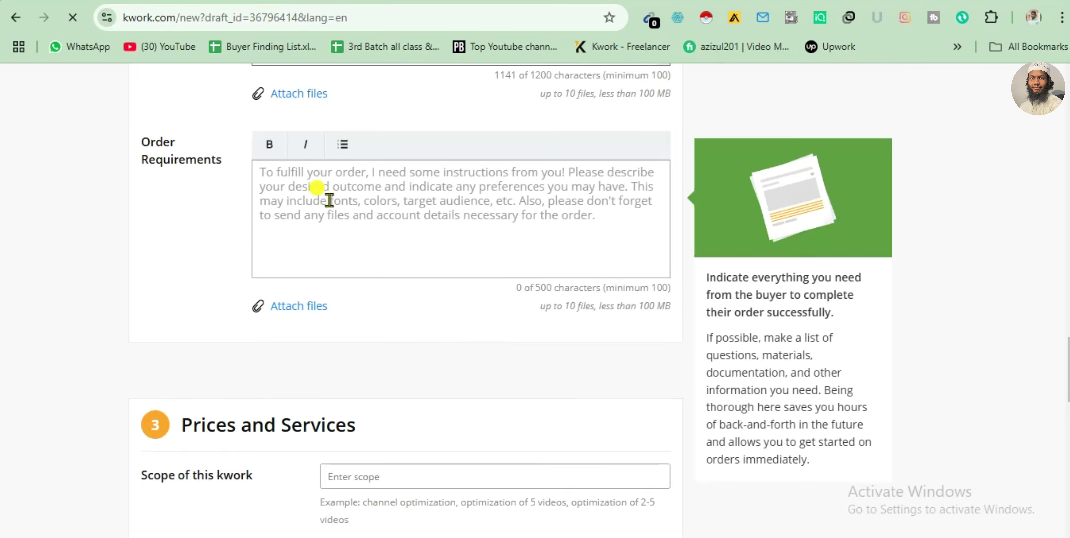
click(291, 94)
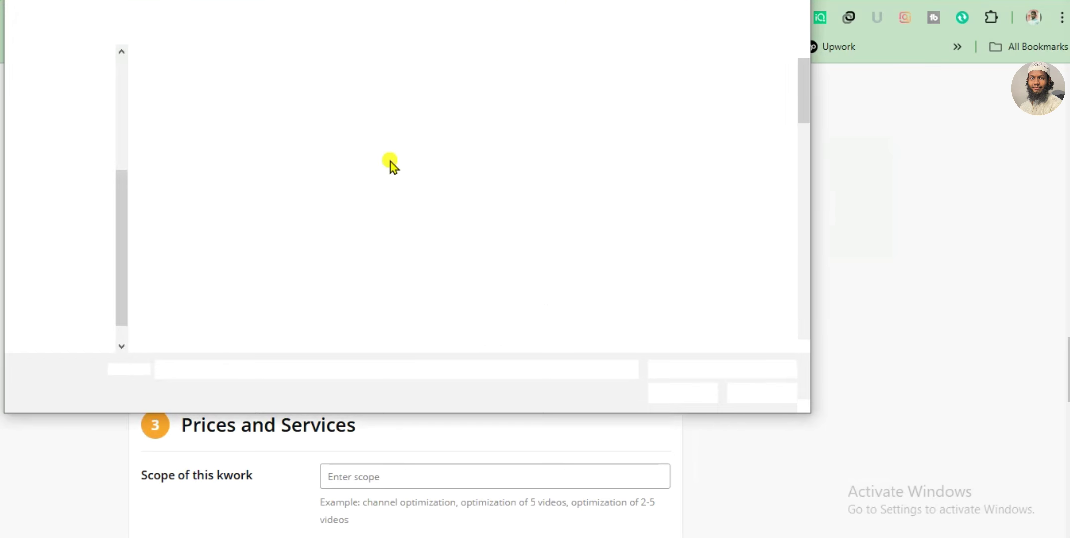
click(183, 224)
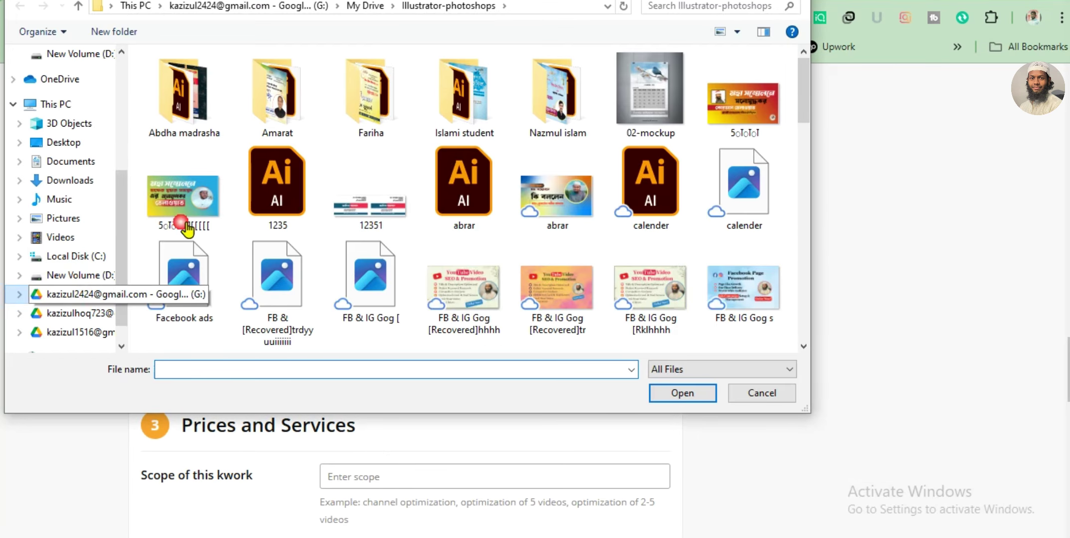
double_click(316, 86)
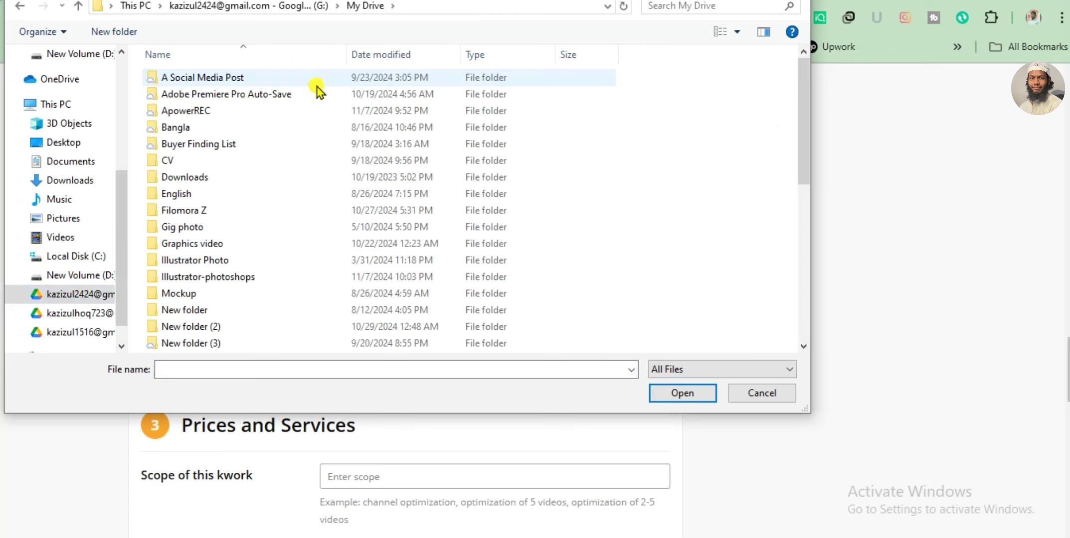
double_click(316, 83)
click(200, 111)
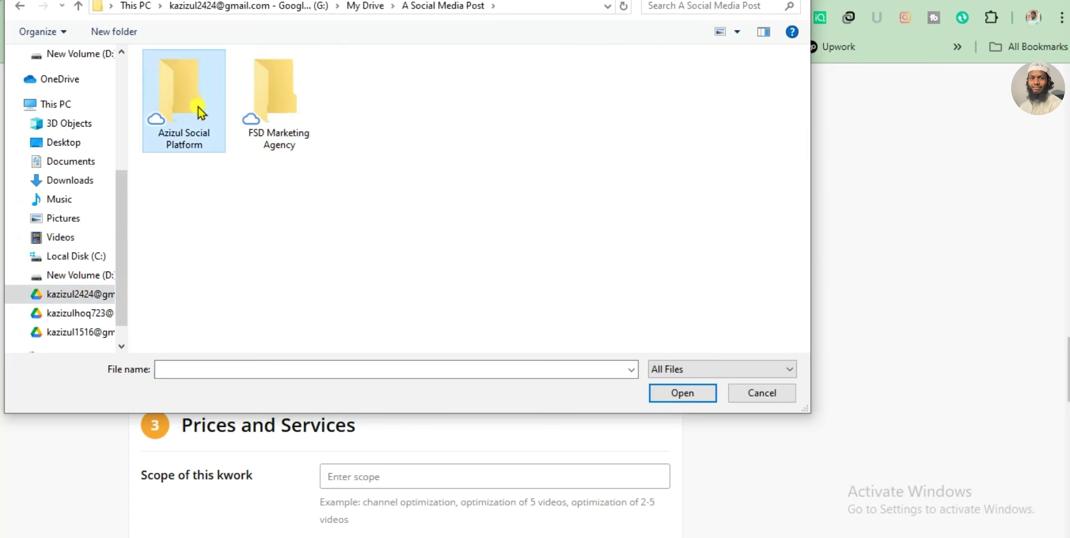
double_click(205, 112)
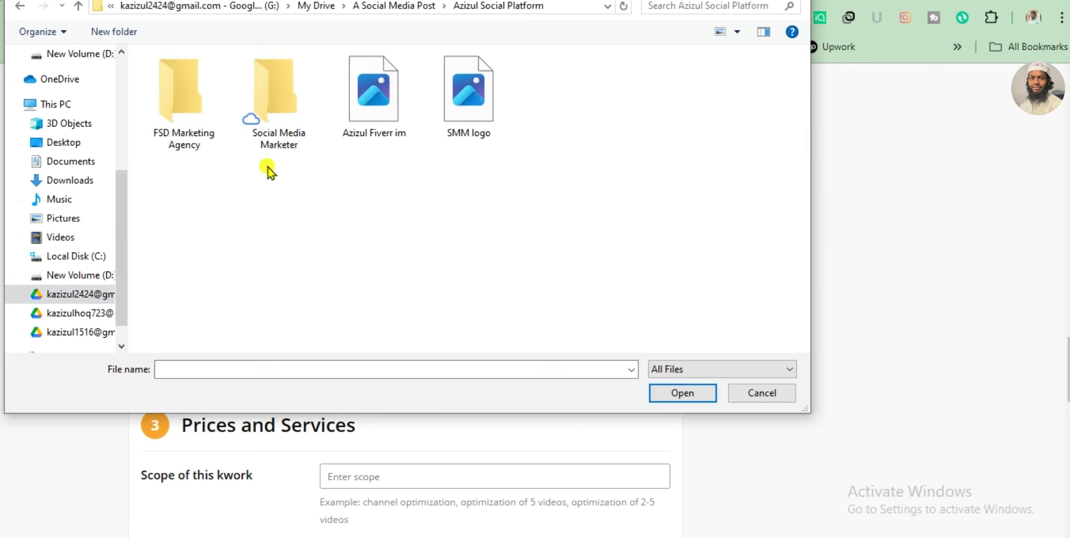
double_click(279, 90)
click(650, 220)
click(673, 393)
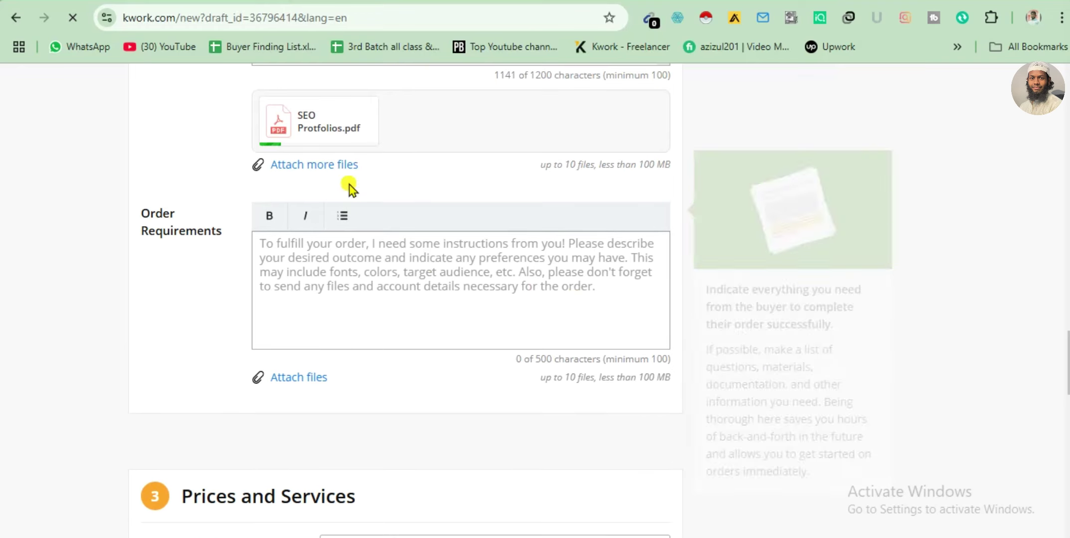
- Attach the Portfolio PDF from the Social Media Marketer folder as another description file
click(301, 167)
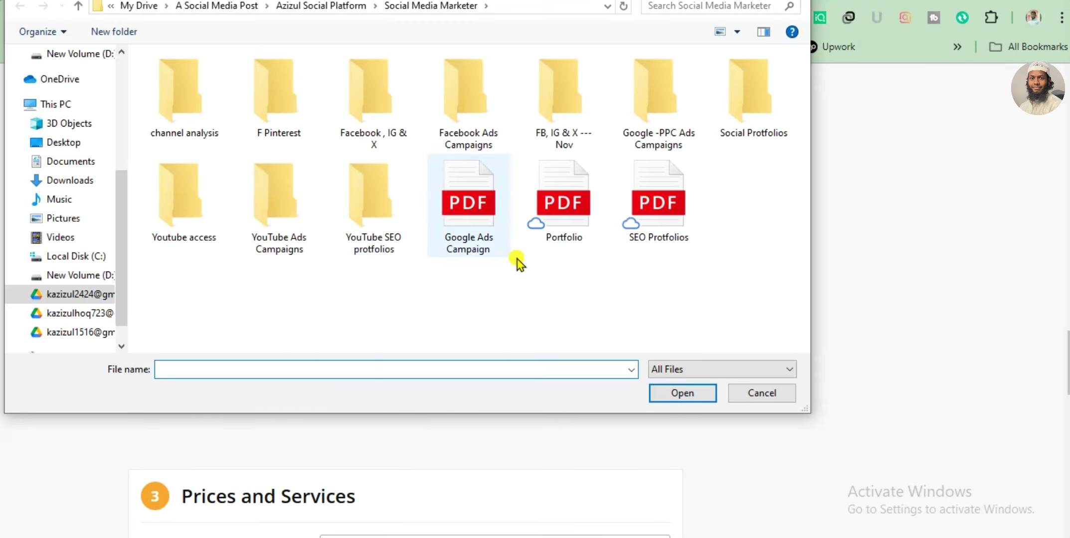
click(563, 204)
click(683, 394)
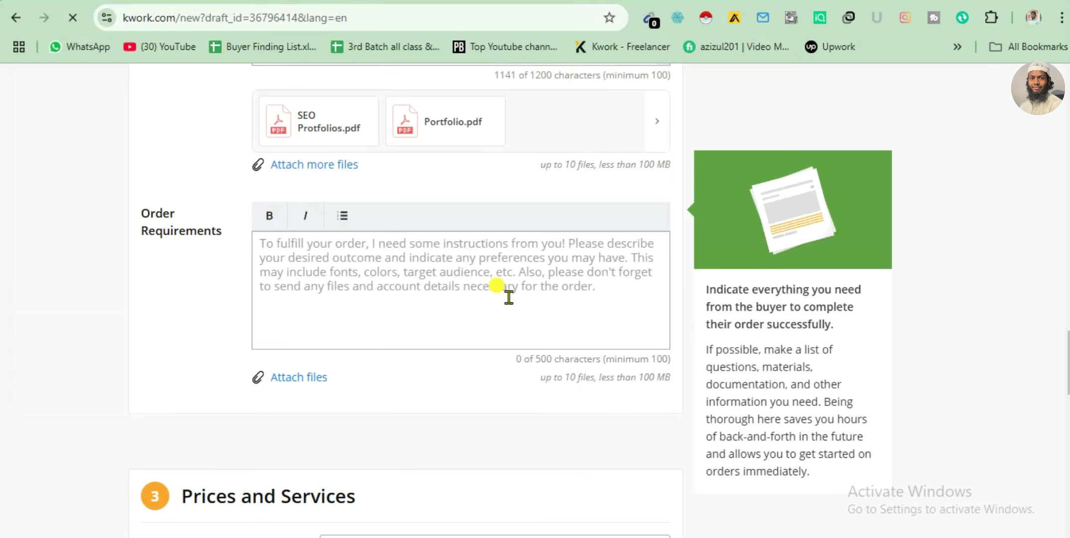
- Enter the order requirements "To start working you need:" and "You need a link to your channel video and access to your channel editor or manager."
click(357, 275)
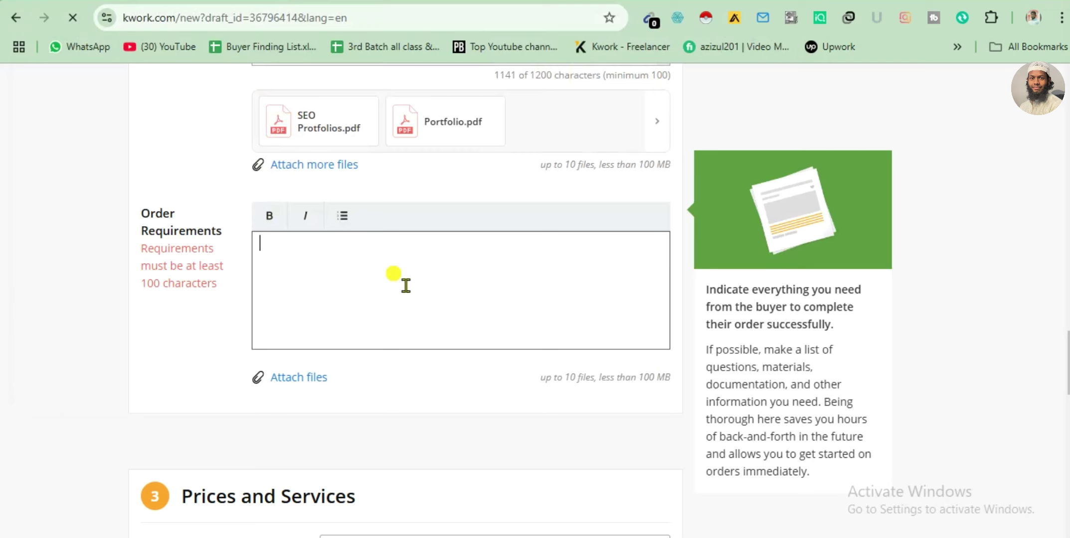
click(170, 254)
drag(151, 232, 226, 239)
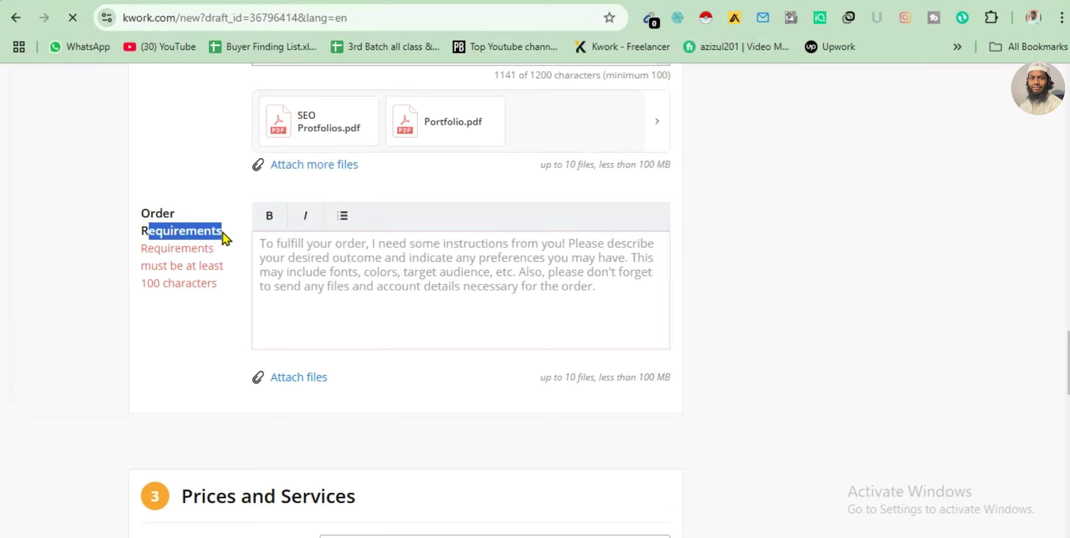
click(232, 247)
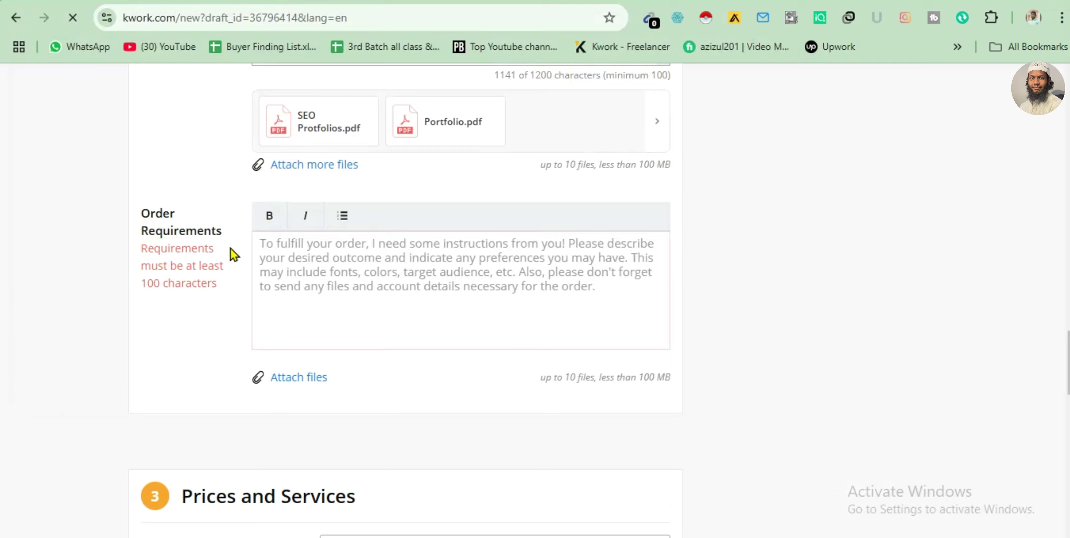
click(338, 298)
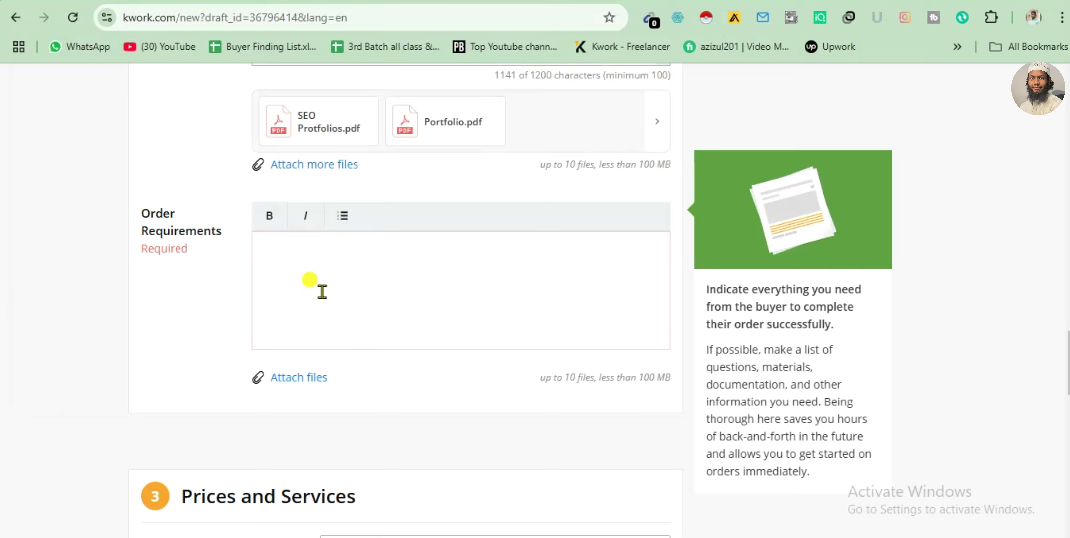
right_click(295, 270)
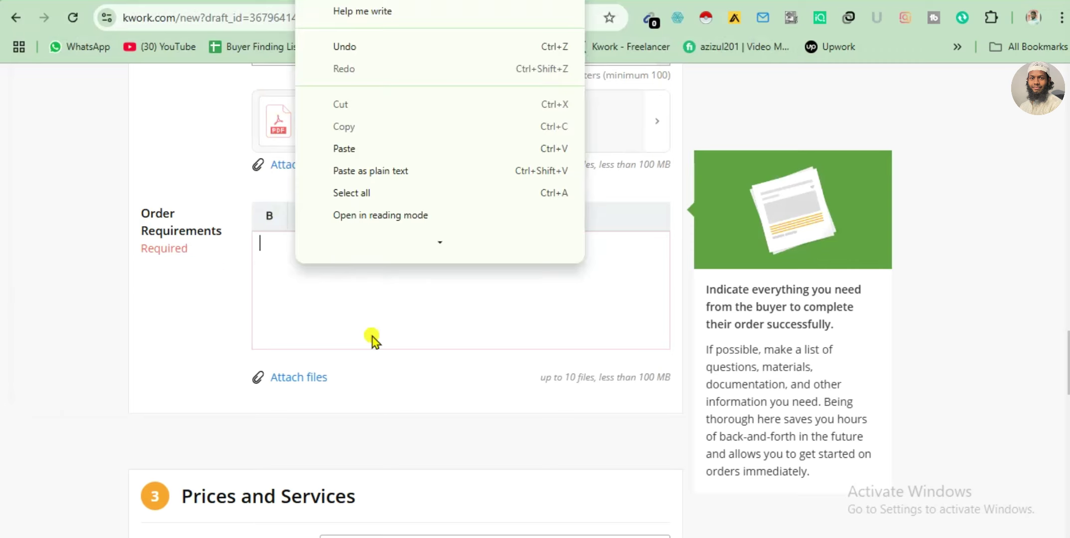
click(402, 173)
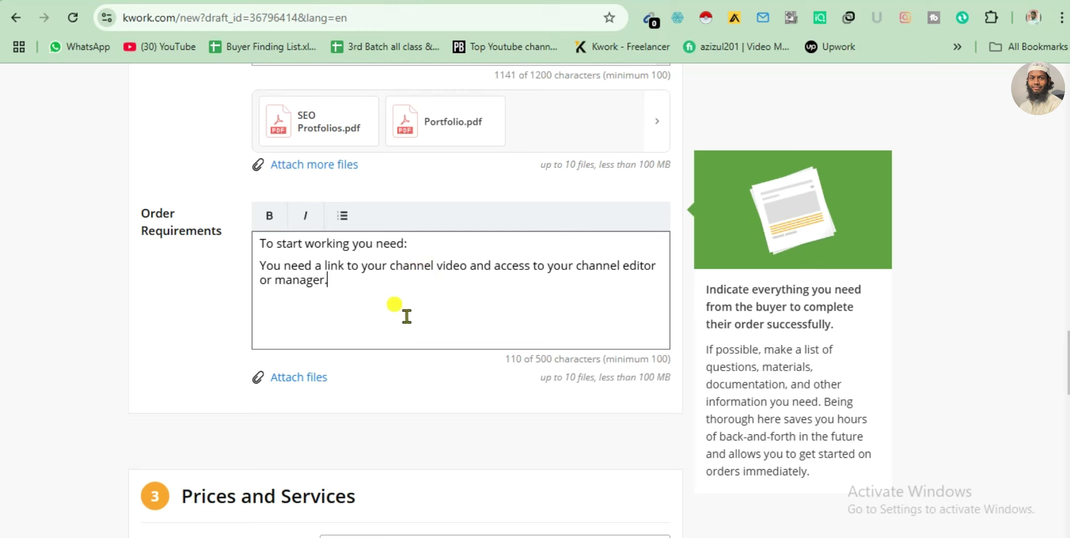
- Add the closing line "Feel free to contact if you have any questions." below the order requirements, separated by a blank line
key(ctrl+Home)
key(Return)
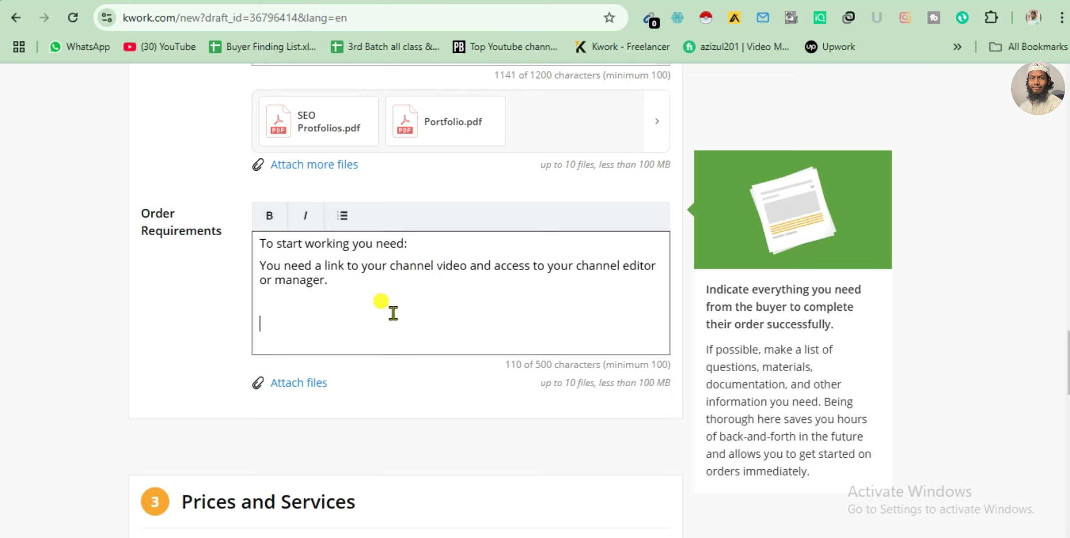
right_click(347, 319)
click(478, 175)
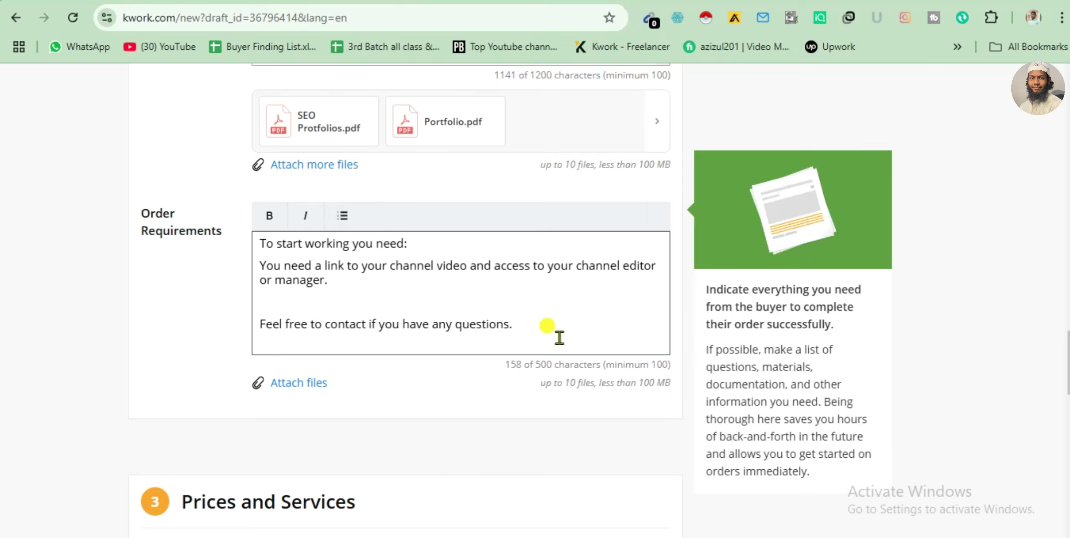
click(447, 374)
- Fill in the kwork's scope with the text beginning "I will YouTube 01 video SEO Titles, Descriptions, Tags, Hashtags"
scroll(448, 359, down, 8)
drag(180, 81, 369, 102)
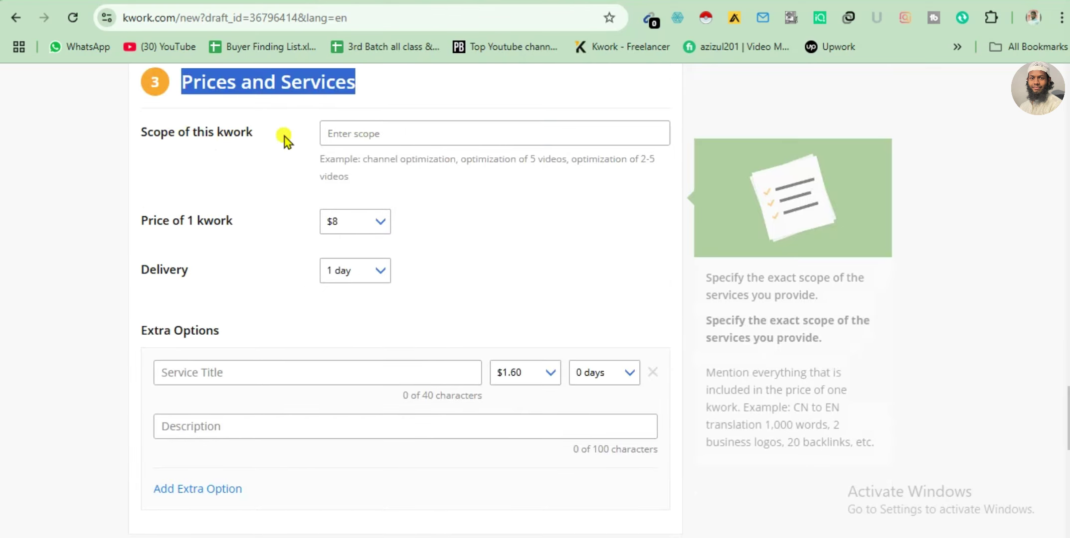
click(149, 145)
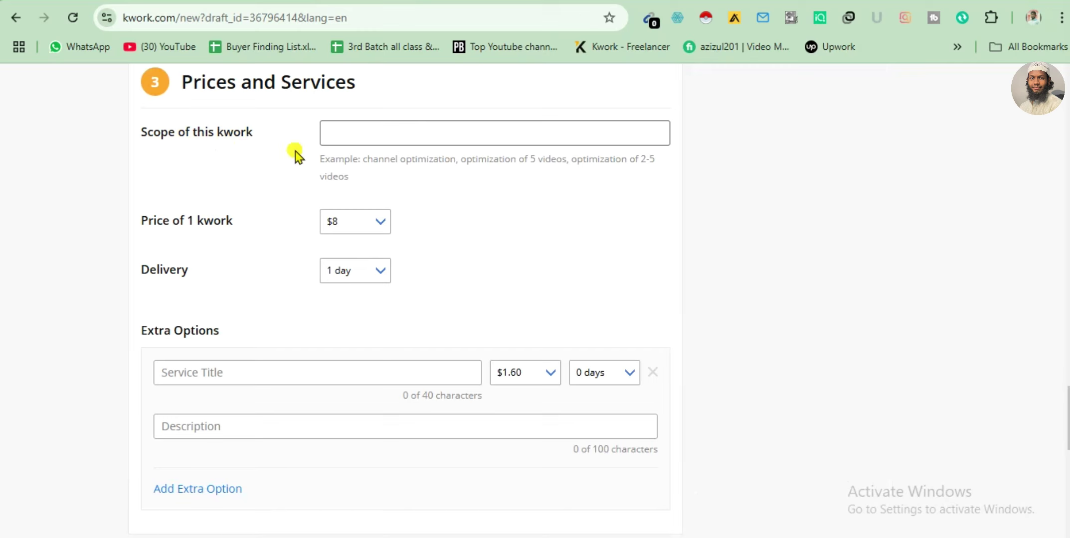
mouse_move(340, 182)
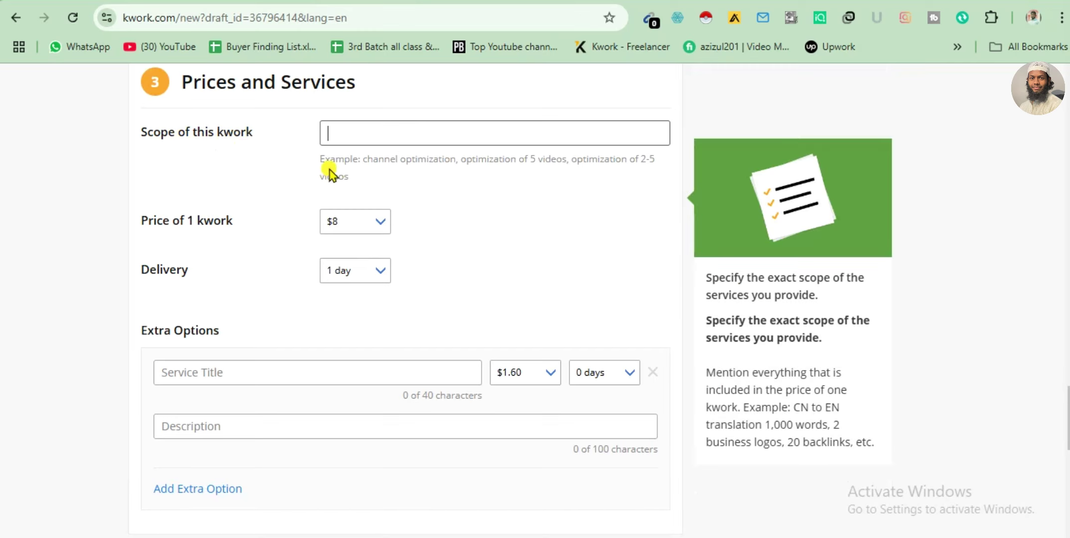
click(277, 180)
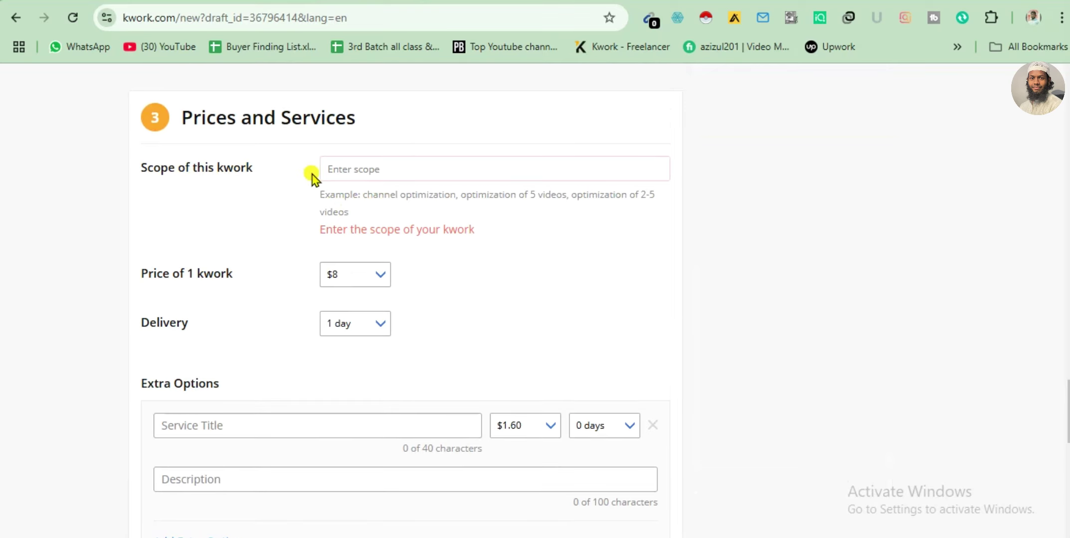
click(392, 172)
right_click(384, 172)
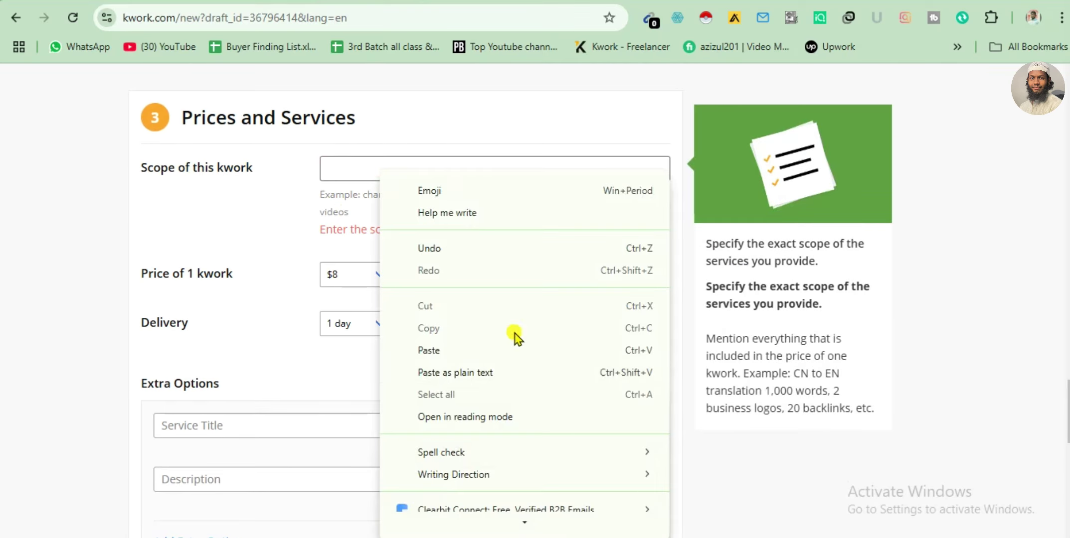
click(545, 372)
click(532, 346)
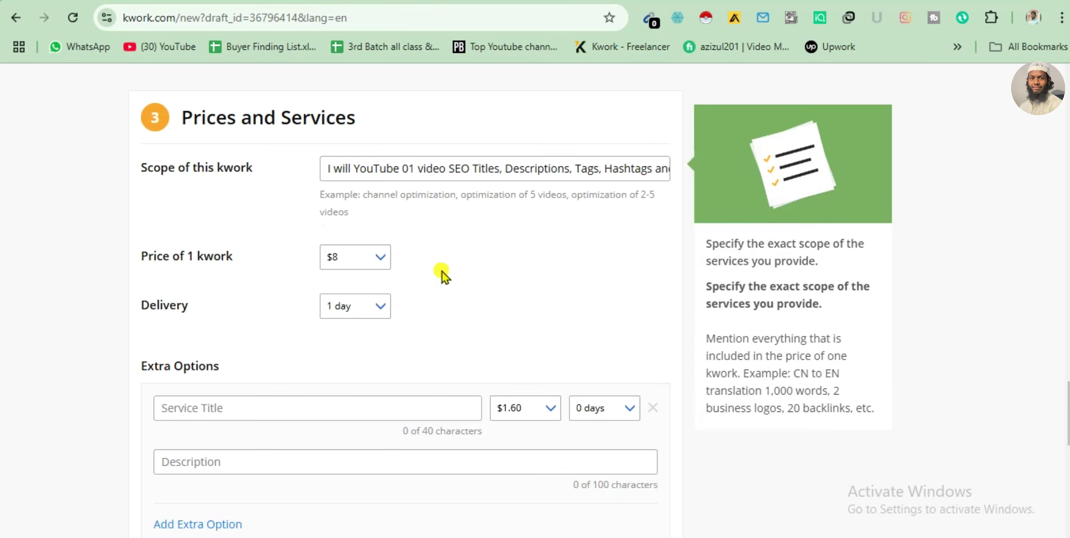
- Examine the price choices available for one kwork
drag(156, 265, 222, 268)
click(225, 262)
click(225, 263)
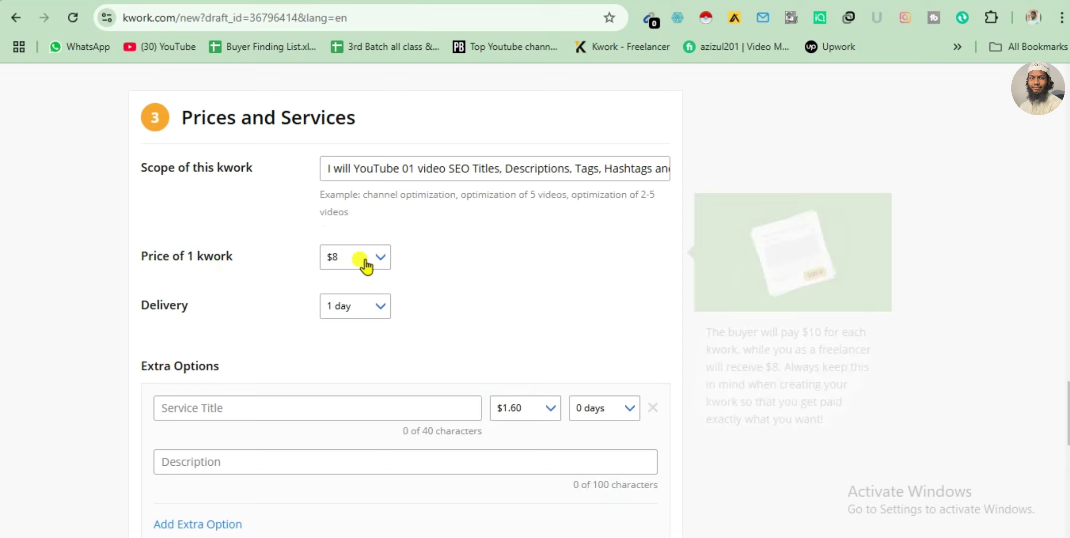
drag(155, 262, 213, 269)
click(224, 262)
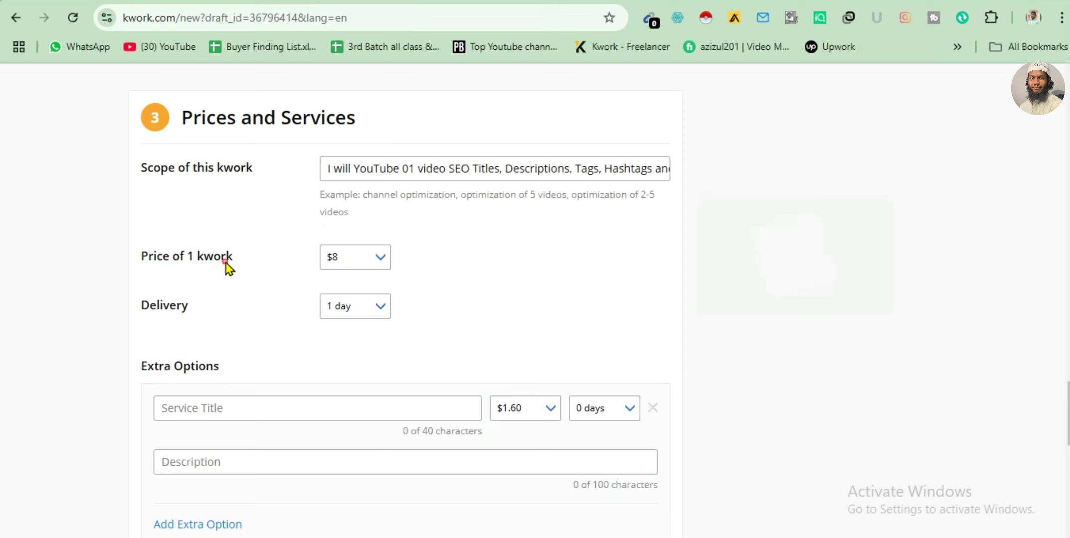
drag(154, 263, 220, 264)
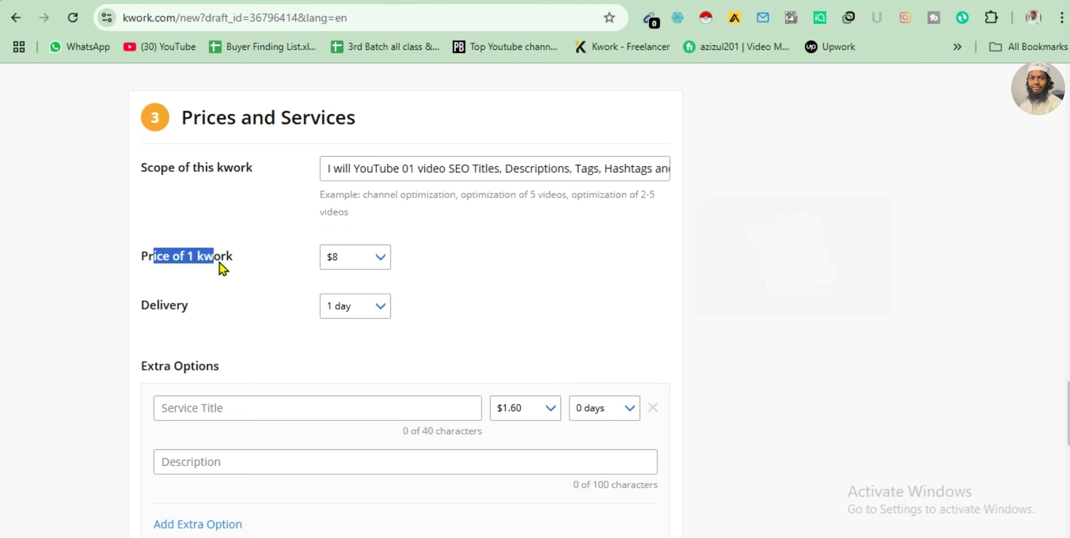
click(225, 263)
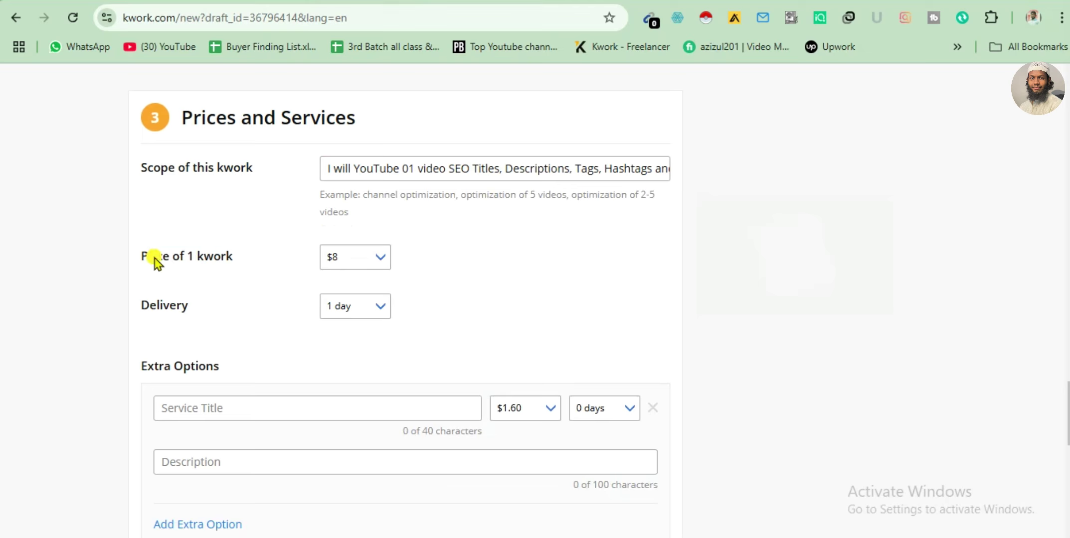
drag(154, 263, 214, 270)
click(226, 263)
click(363, 263)
click(370, 263)
click(363, 260)
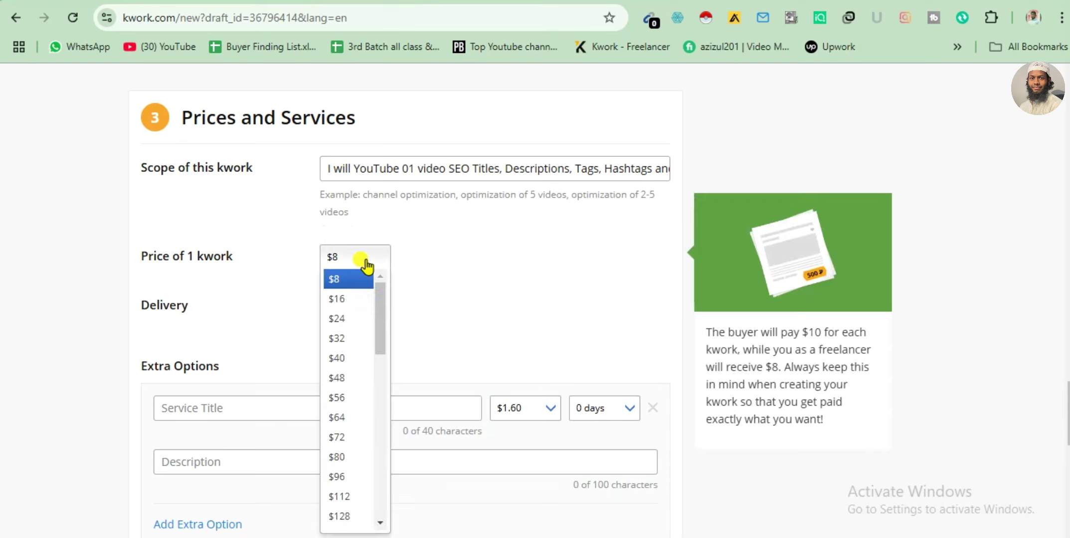
click(377, 262)
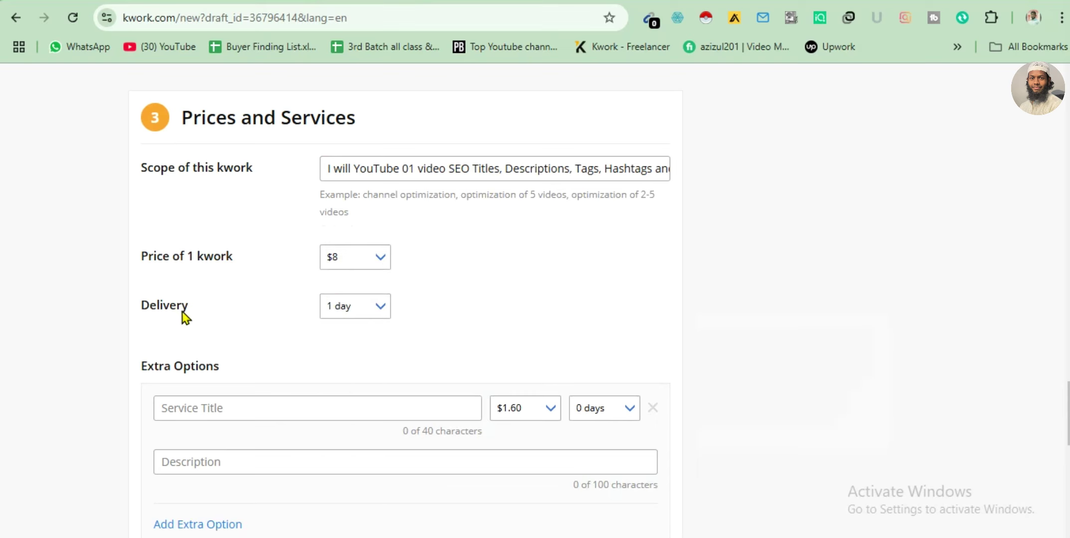
click(364, 260)
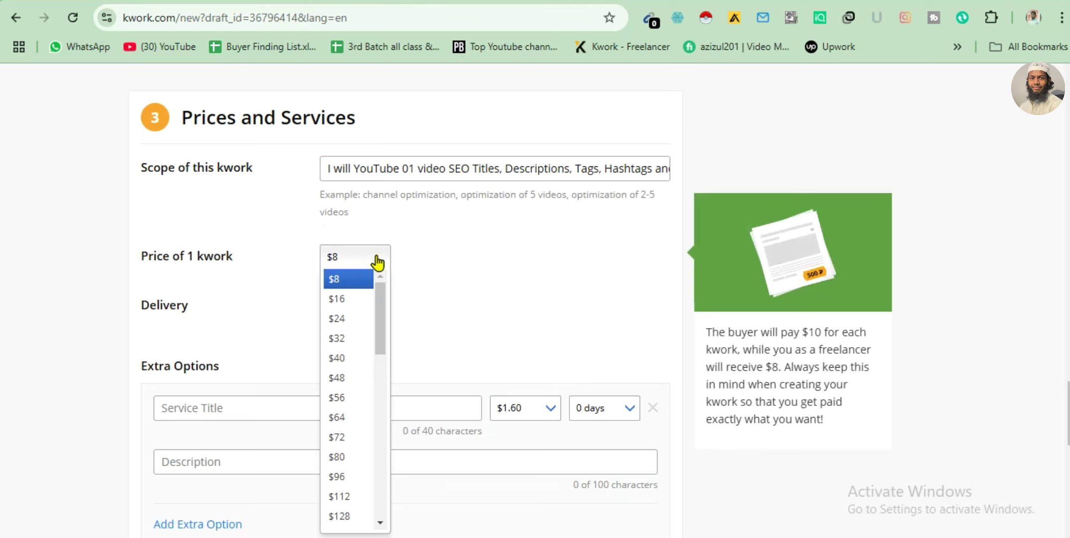
click(377, 263)
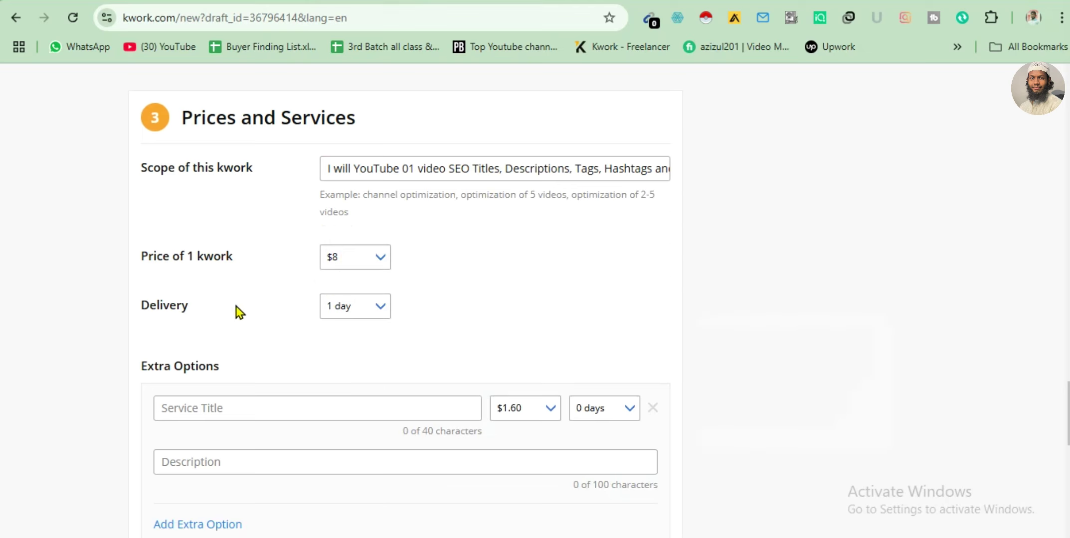
- Set the delivery time to 2 days and remove the blank extra option from the listing
click(378, 312)
click(371, 347)
scroll(1063, 436, down, 4)
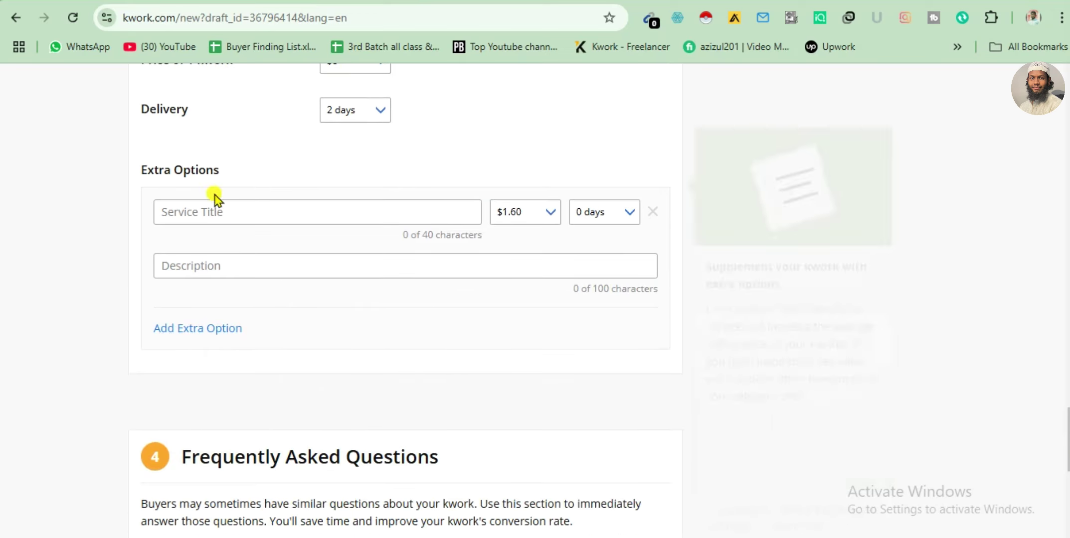
double_click(180, 171)
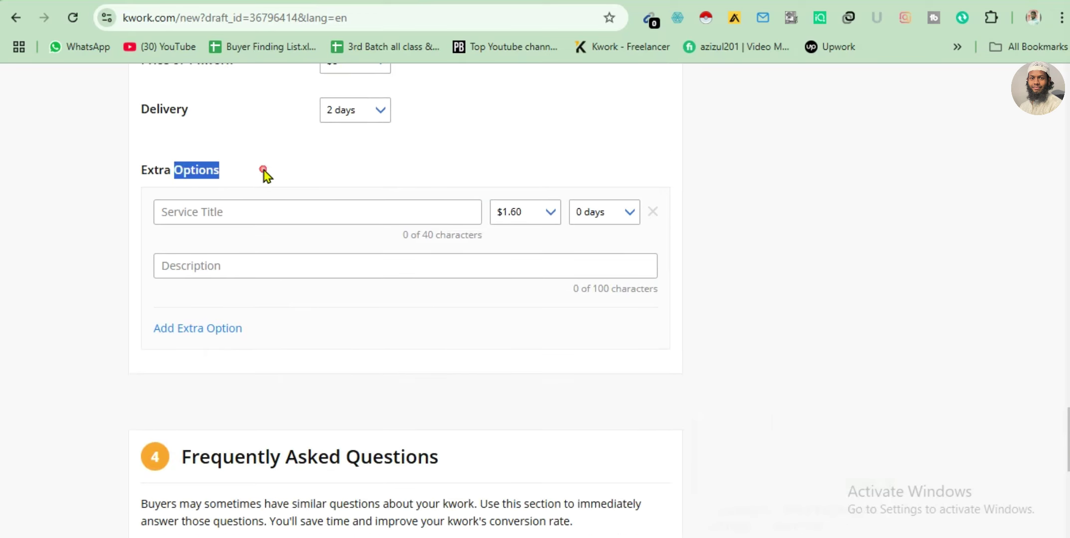
click(290, 222)
click(542, 343)
scroll(542, 343, up, 4)
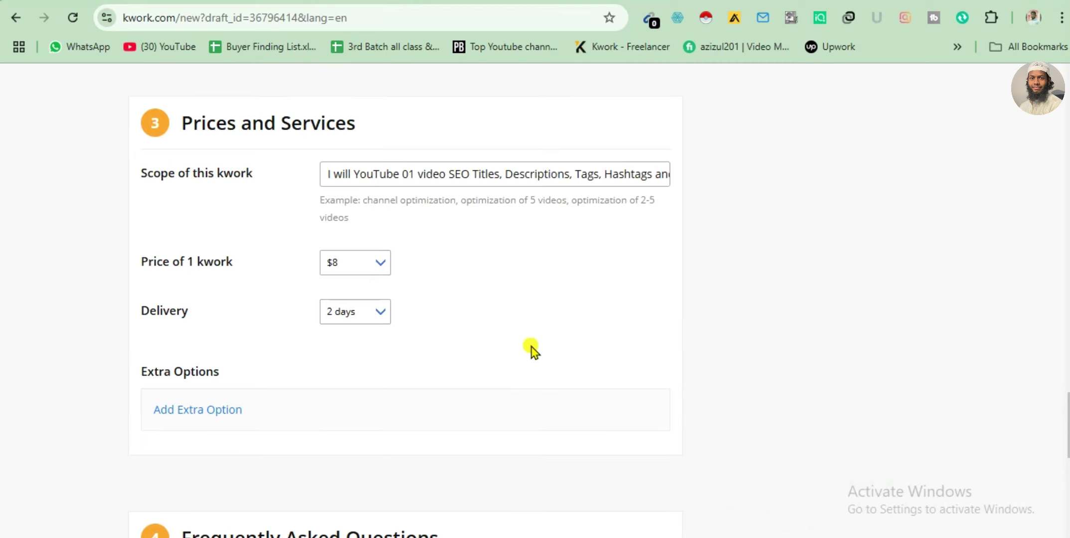
click(178, 411)
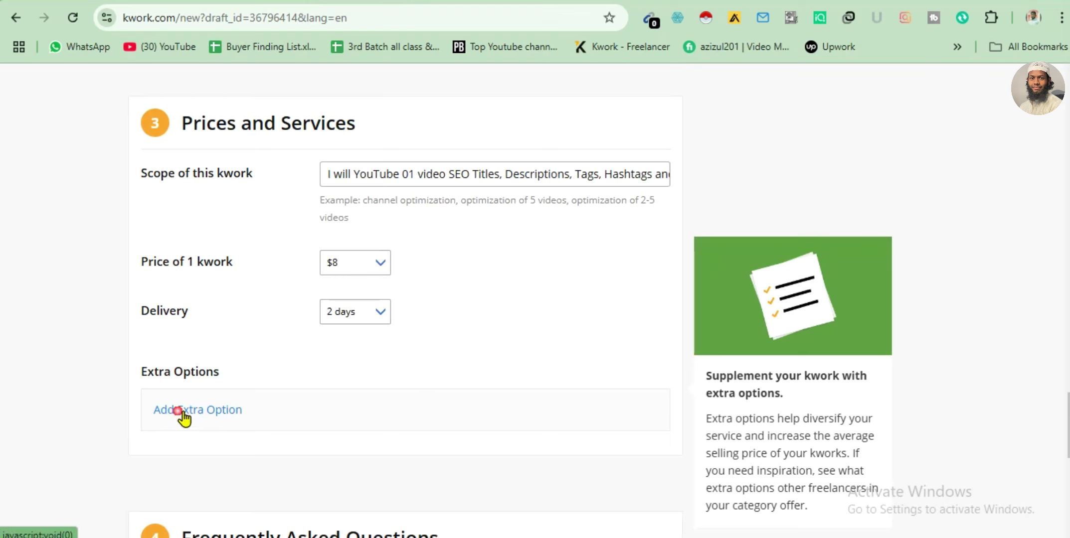
drag(154, 378, 311, 377)
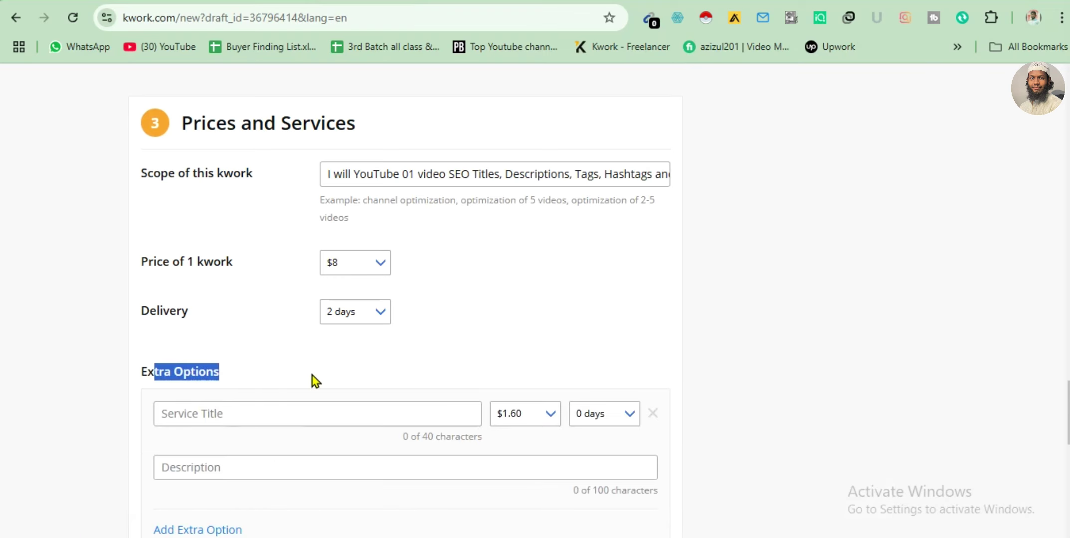
click(659, 415)
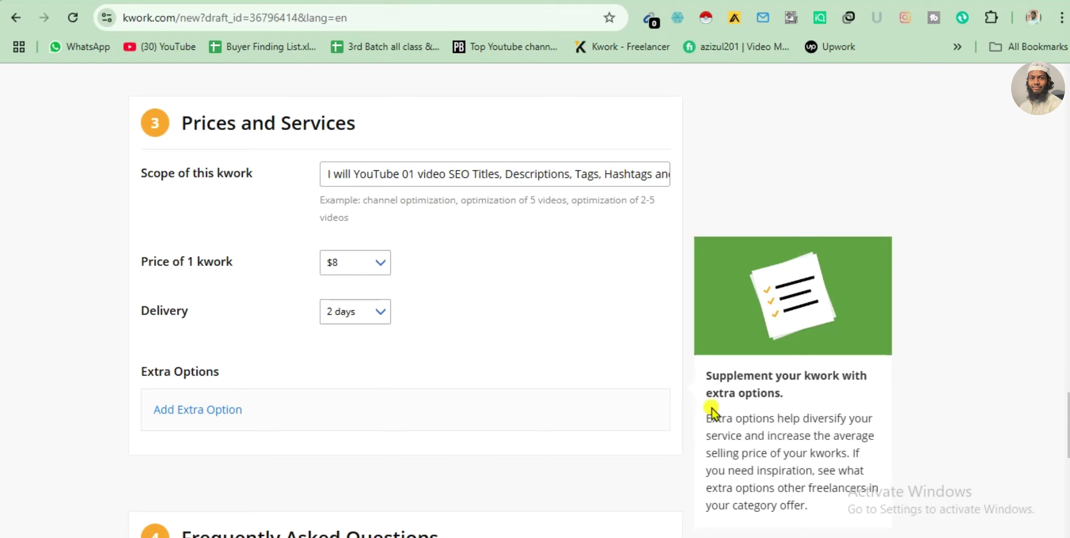
scroll(1065, 420, down, 5)
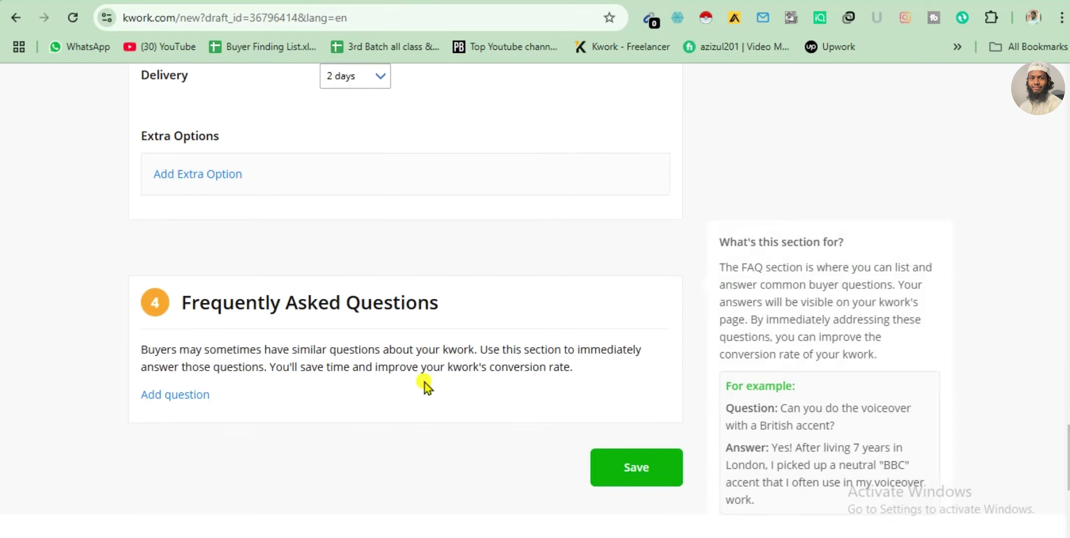
drag(202, 306, 391, 323)
click(391, 323)
scroll(1065, 421, up, 5)
scroll(1065, 421, down, 4)
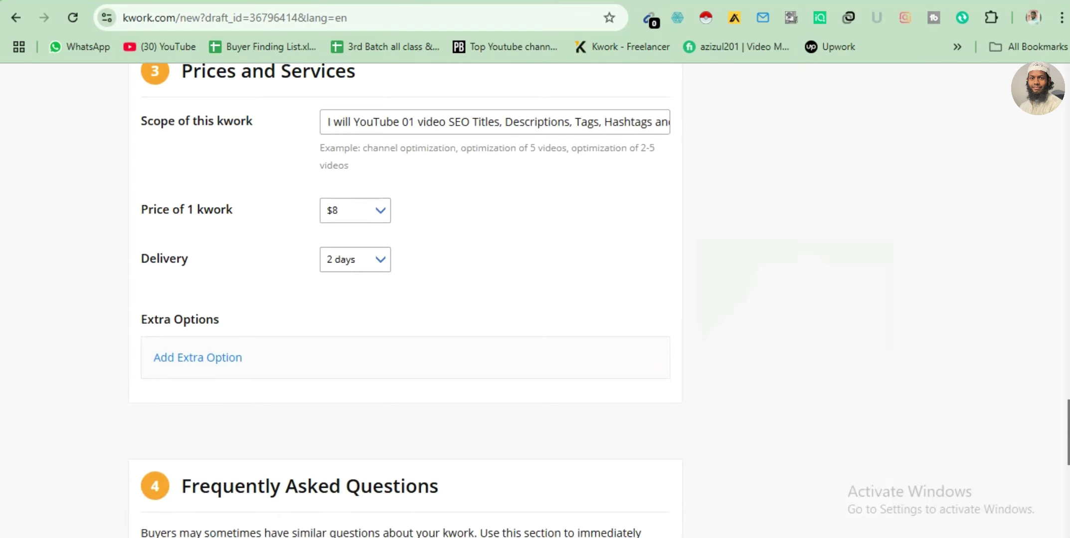
- Add a frequently asked question reading "How long will it take to see results for video ranking?"
scroll(1065, 422, down, 1)
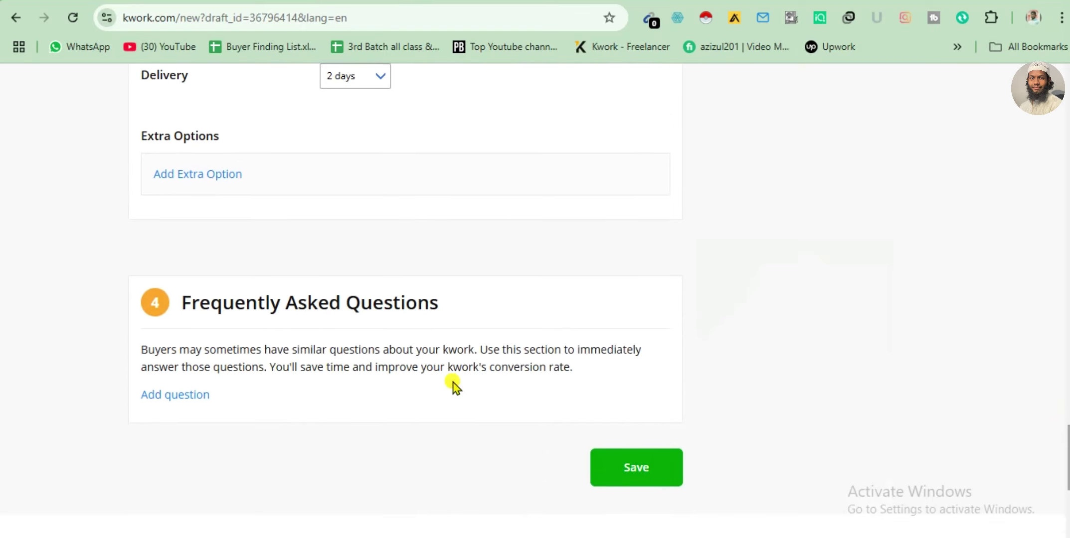
mouse_move(216, 304)
drag(199, 310, 408, 322)
click(459, 314)
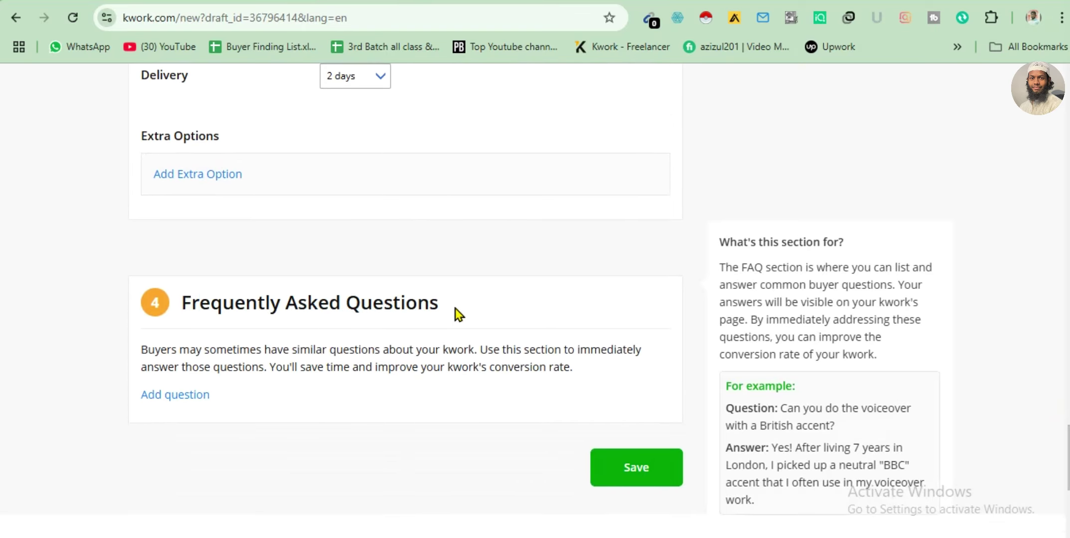
click(184, 404)
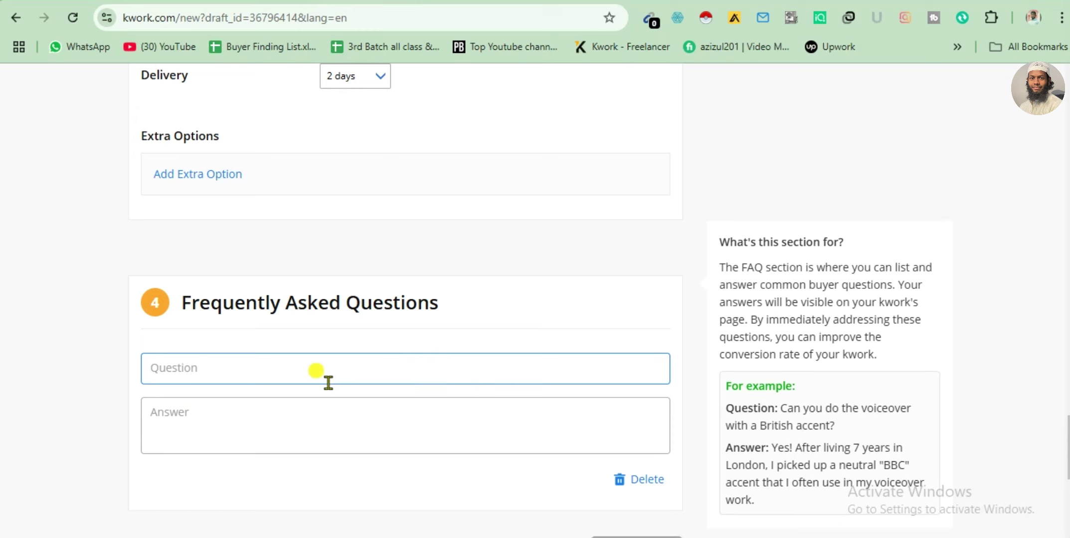
right_click(310, 370)
click(432, 177)
text(How long will it take to see results for video ranking?)
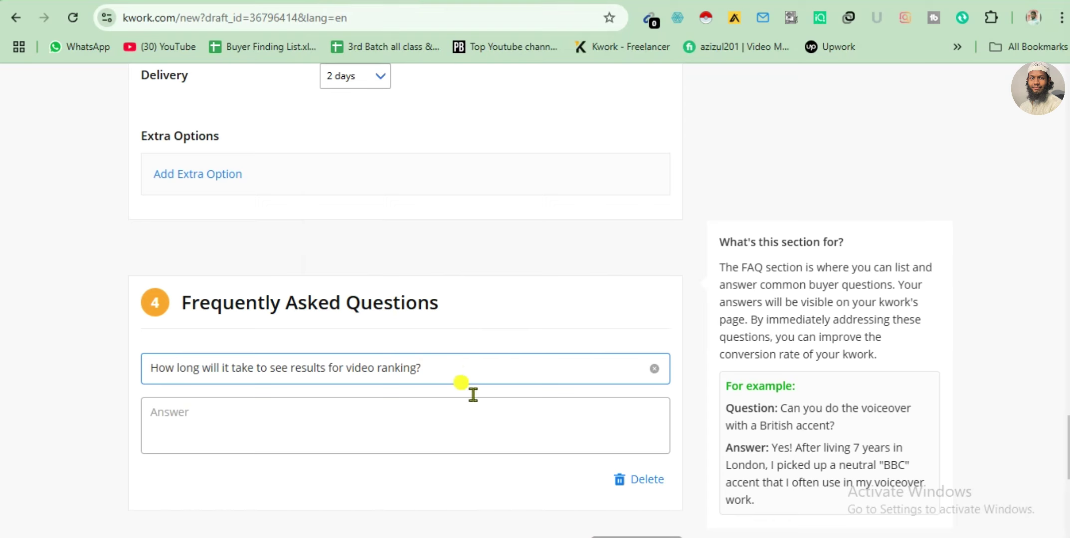
- Answer the video ranking question with "The time it takes to rank a video depends on the competition and longtail keywords. Most results start showing within 2-4 weeks."
click(480, 447)
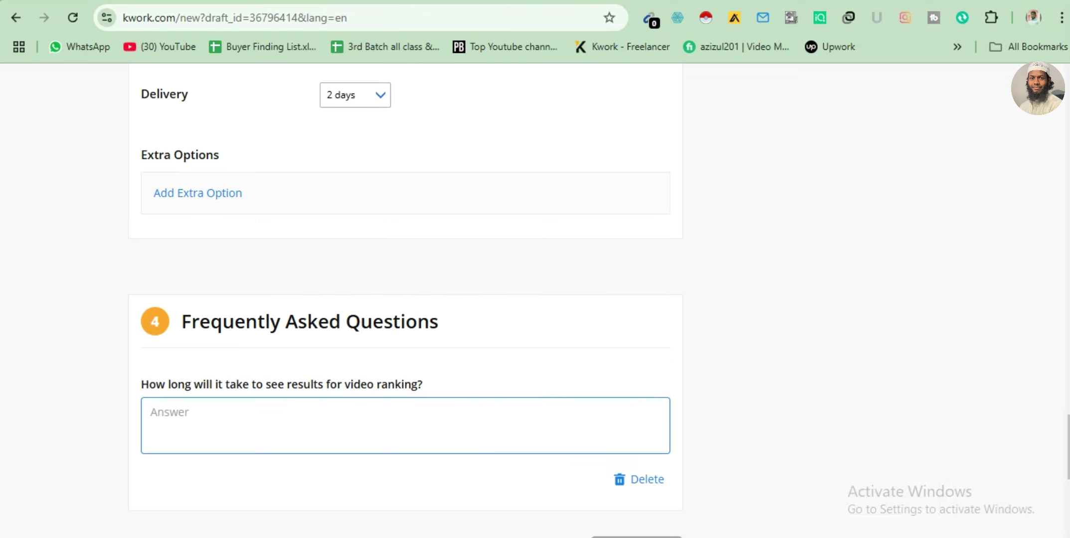
mouse_move(351, 420)
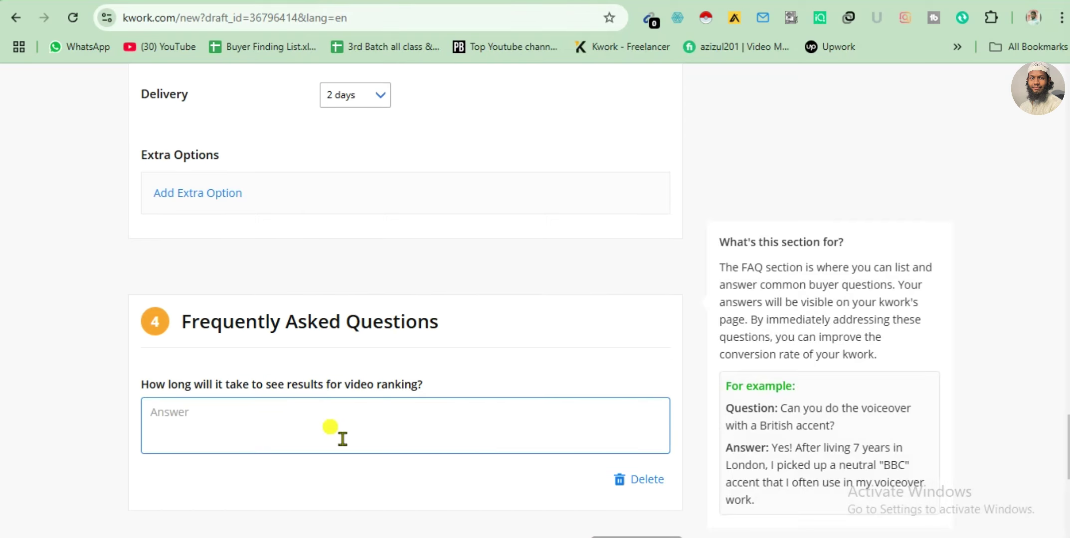
right_click(296, 434)
click(410, 230)
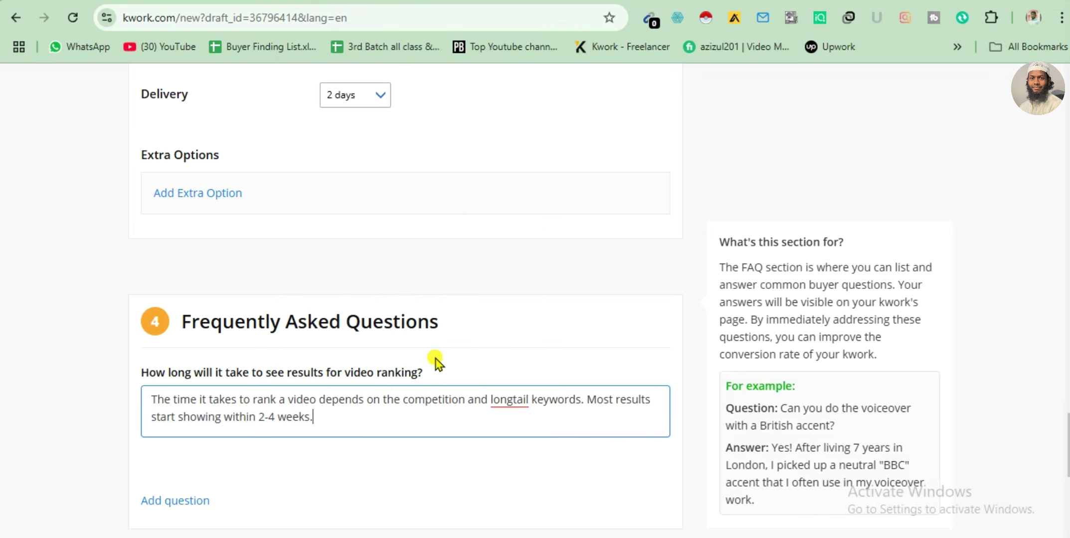
scroll(434, 364, down, 7)
scroll(430, 364, up, 8)
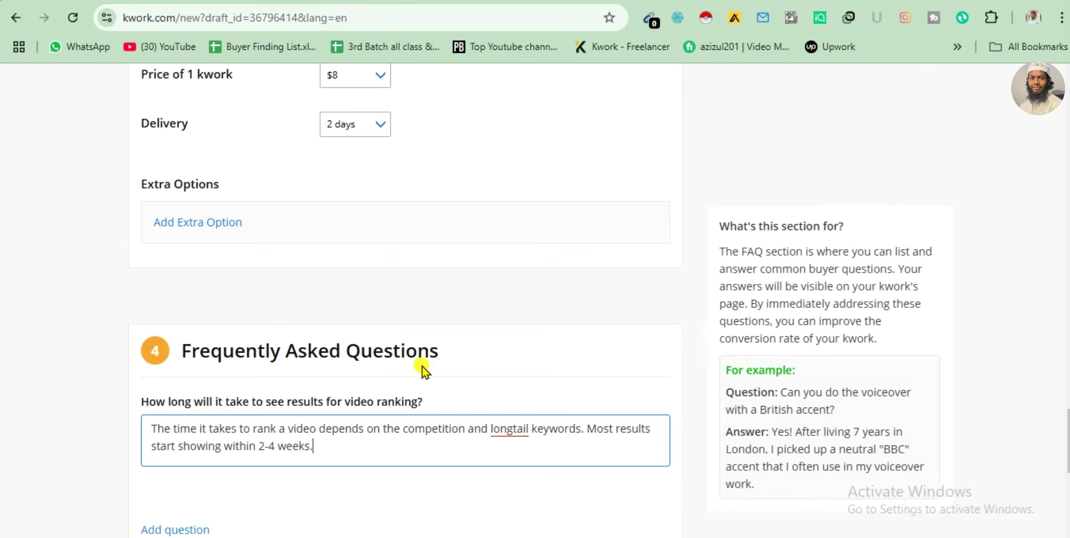
- Add a second frequently asked question reading "Will you work on my entire YouTube channel or just one video?"
click(184, 530)
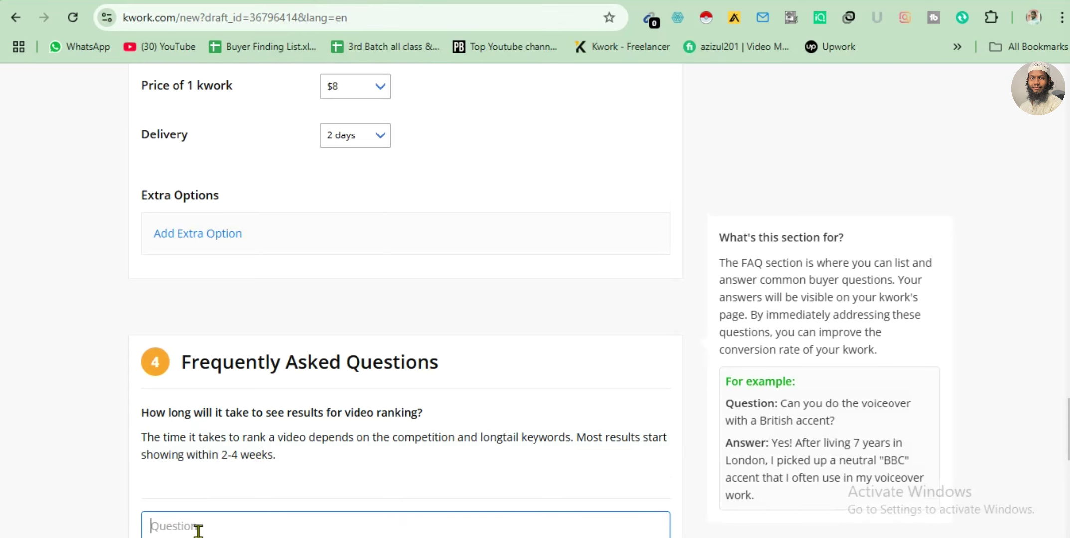
scroll(301, 453, down, 8)
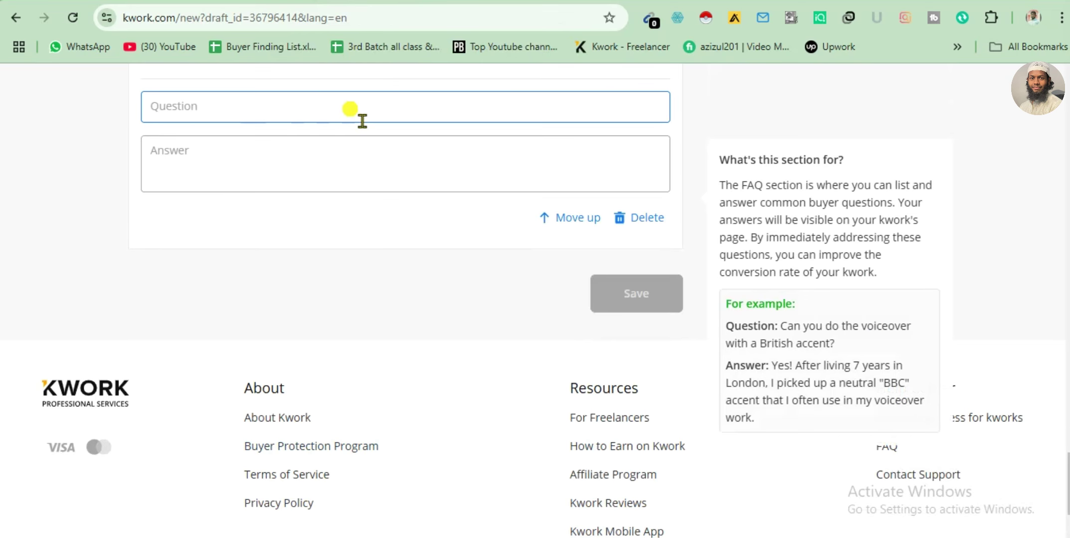
right_click(350, 109)
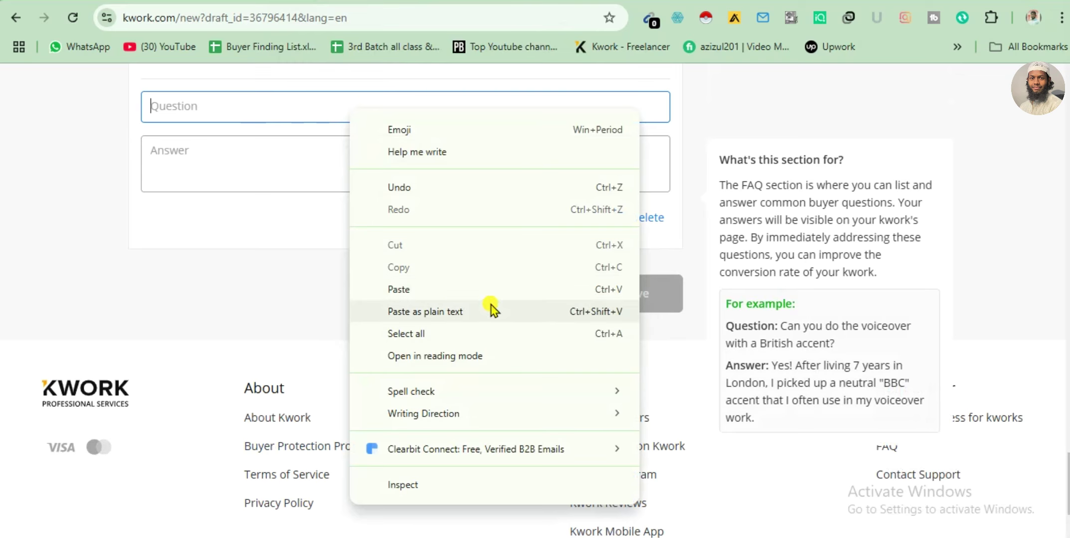
click(477, 294)
- Answer the channel-or-video question with "I will optimize either a single video or your entire channel based on your order to increase traffic and clicks."
click(431, 169)
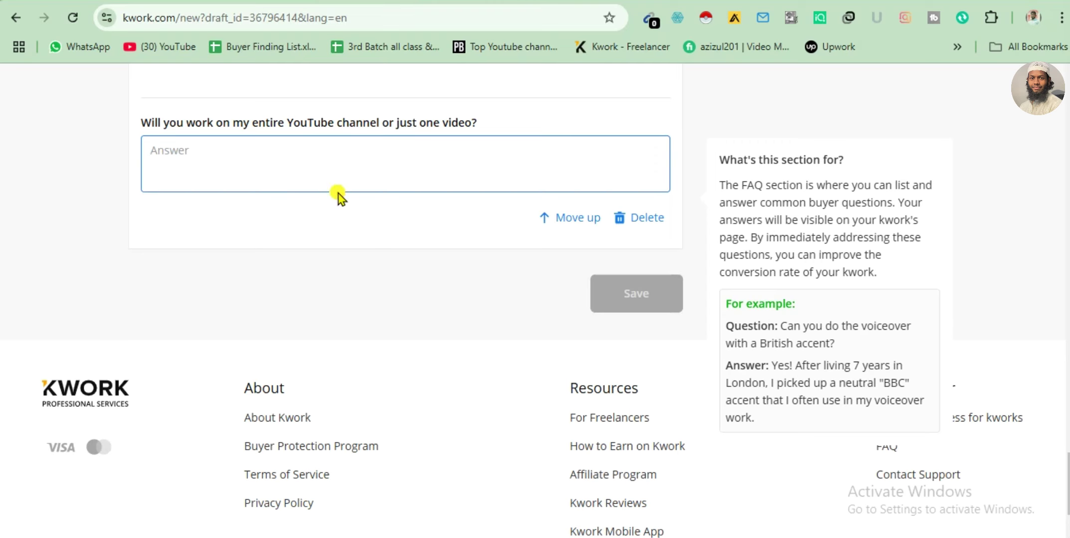
right_click(245, 151)
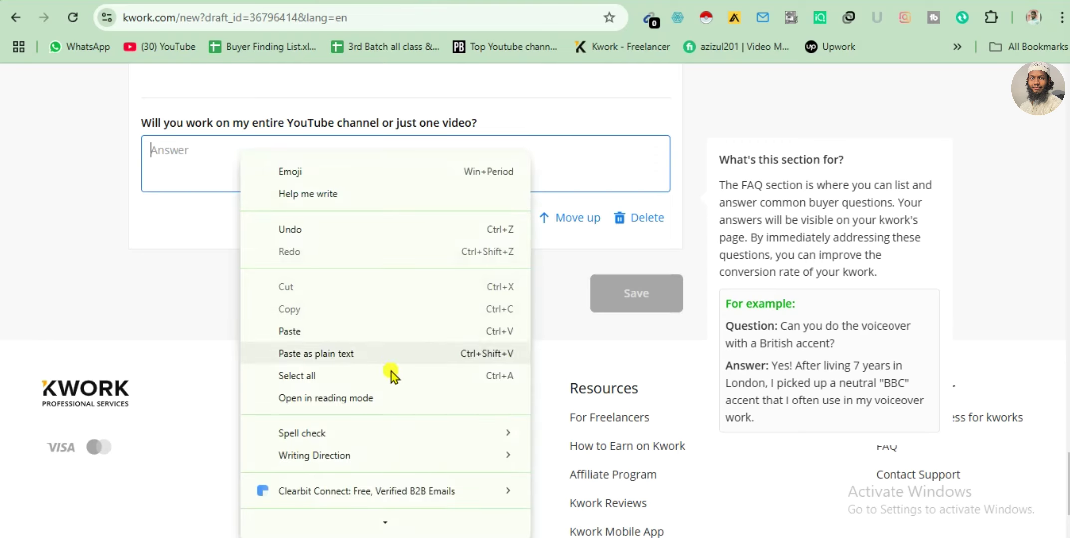
click(404, 354)
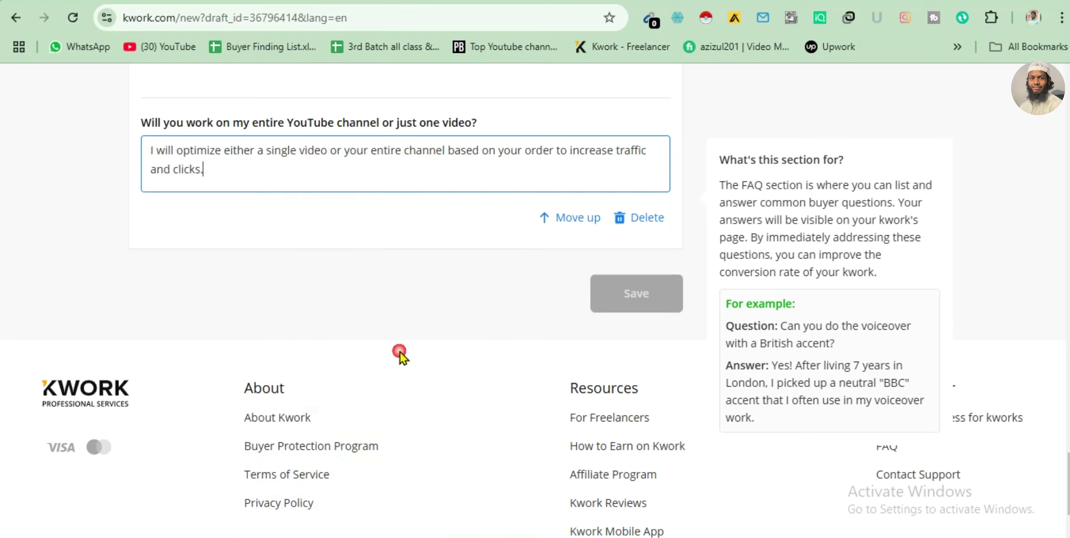
click(388, 290)
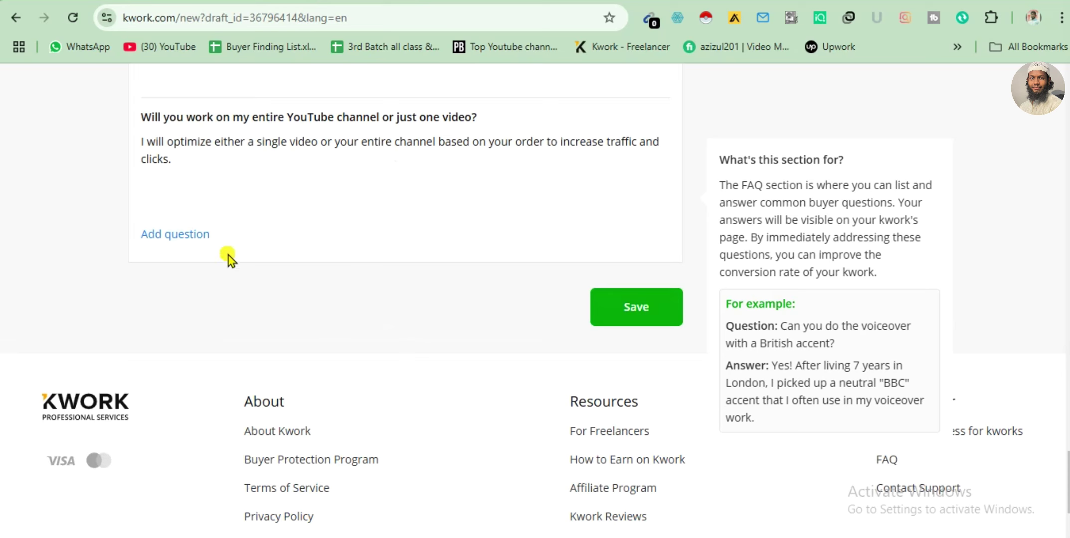
- Add the question "Is your YouTube marketing and advertising service safe?" with an answer beginning "Yes, my YouTube advertising and promotion services are 100% safe"
click(182, 236)
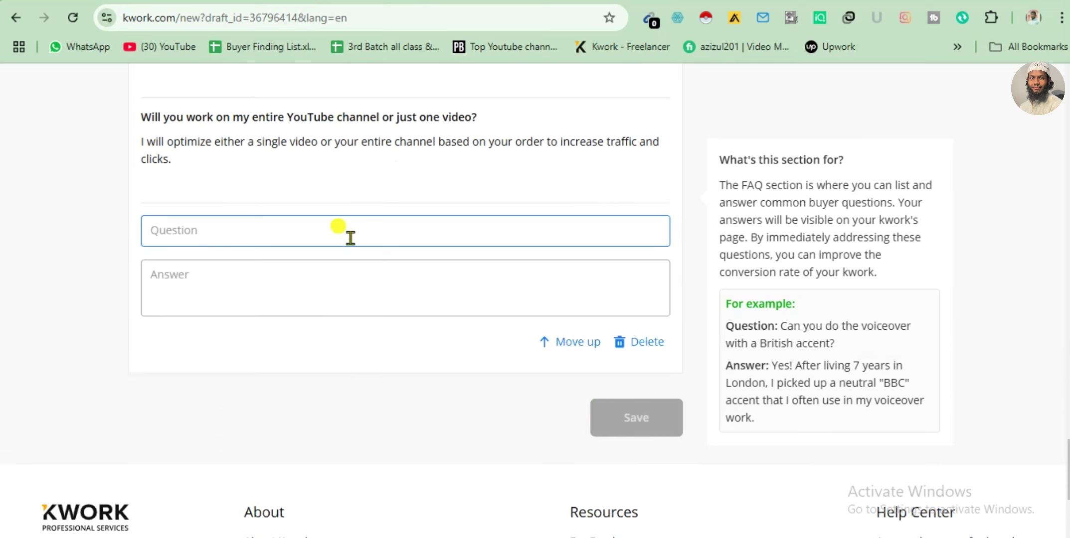
right_click(275, 234)
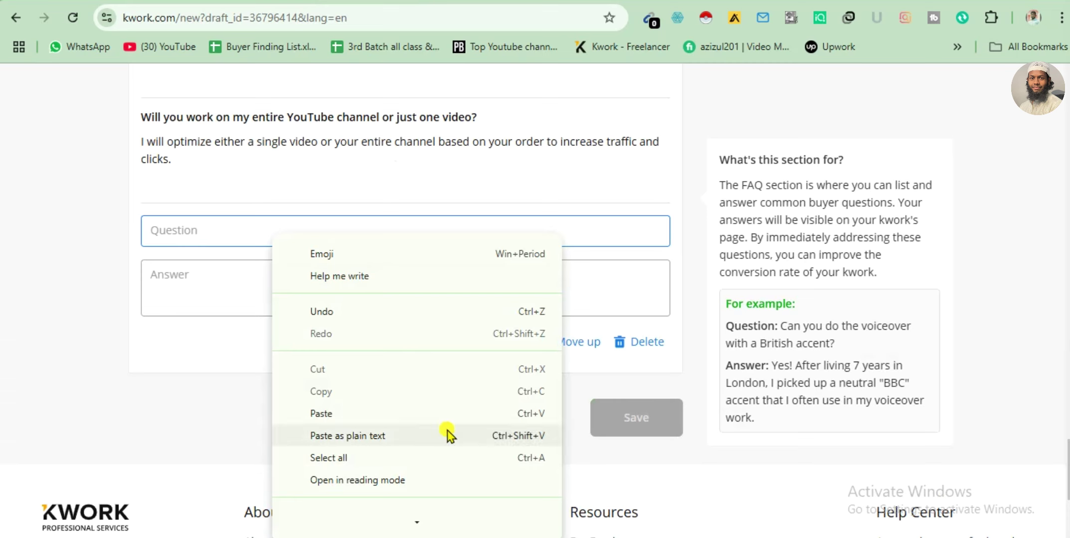
click(349, 436)
click(417, 302)
text(Yes, my YouTube advertising and promotion services are 100% safe, ensuring your channel's growth without any risk to your account.)
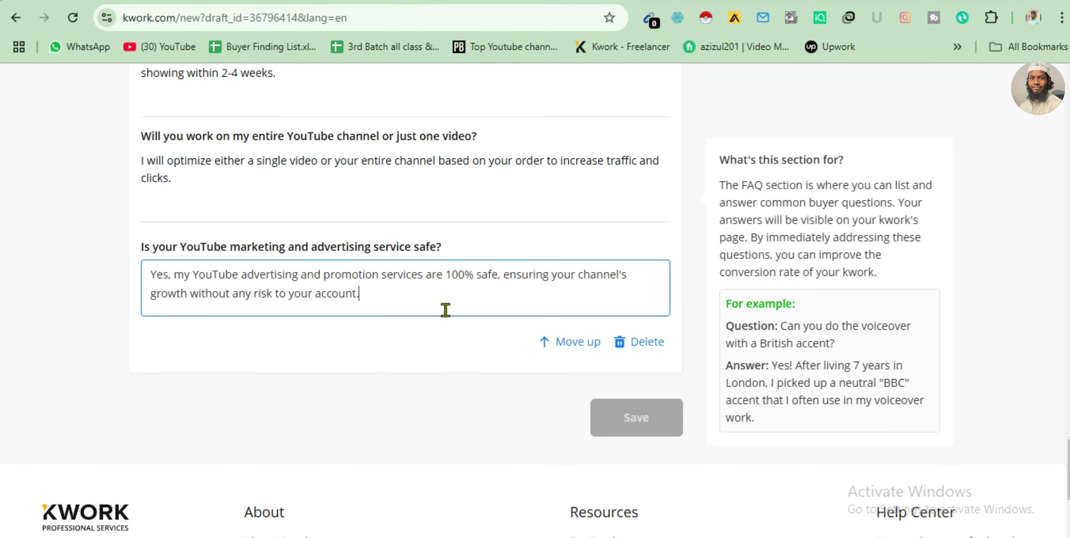
click(379, 281)
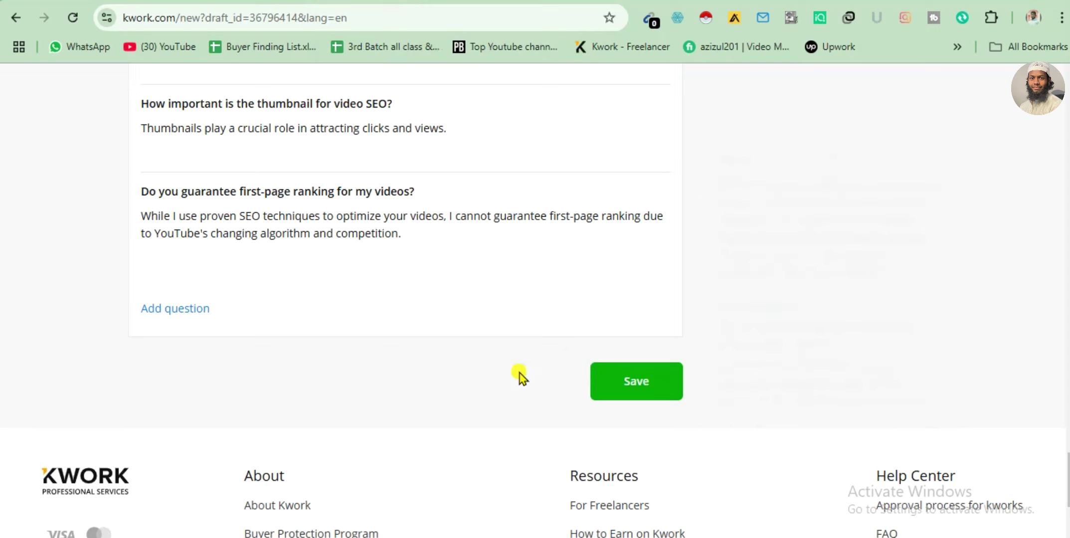
- Save the kwork to submit it for approval and review its listing page from the overview through the FAQ and reviews
click(638, 383)
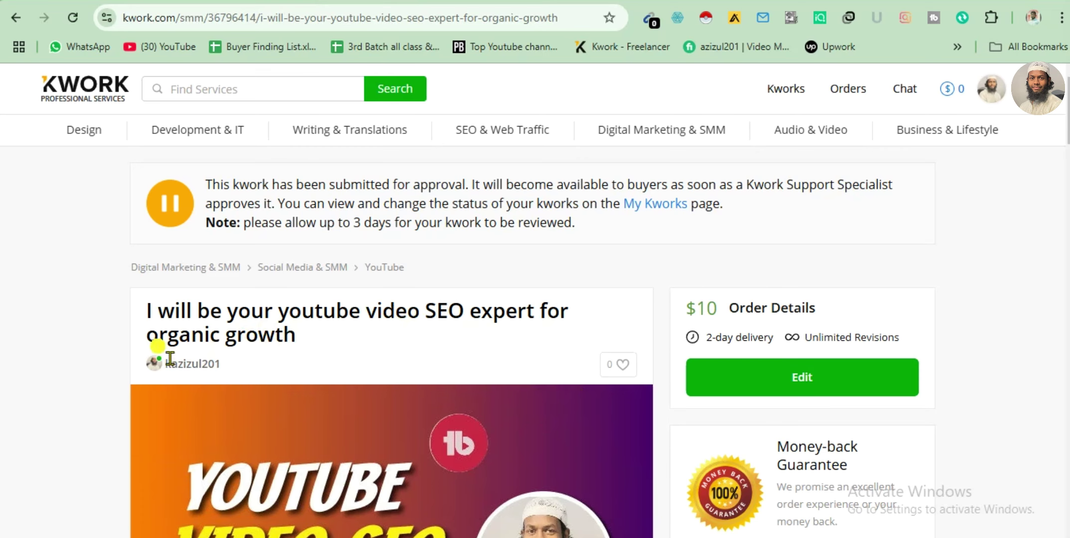
scroll(332, 333, down, 7)
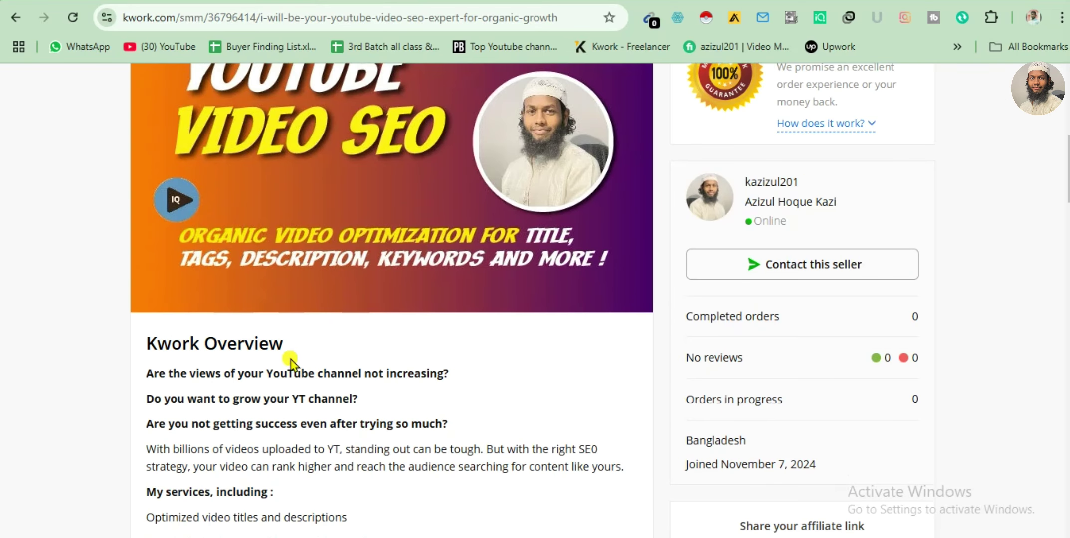
scroll(215, 375, down, 10)
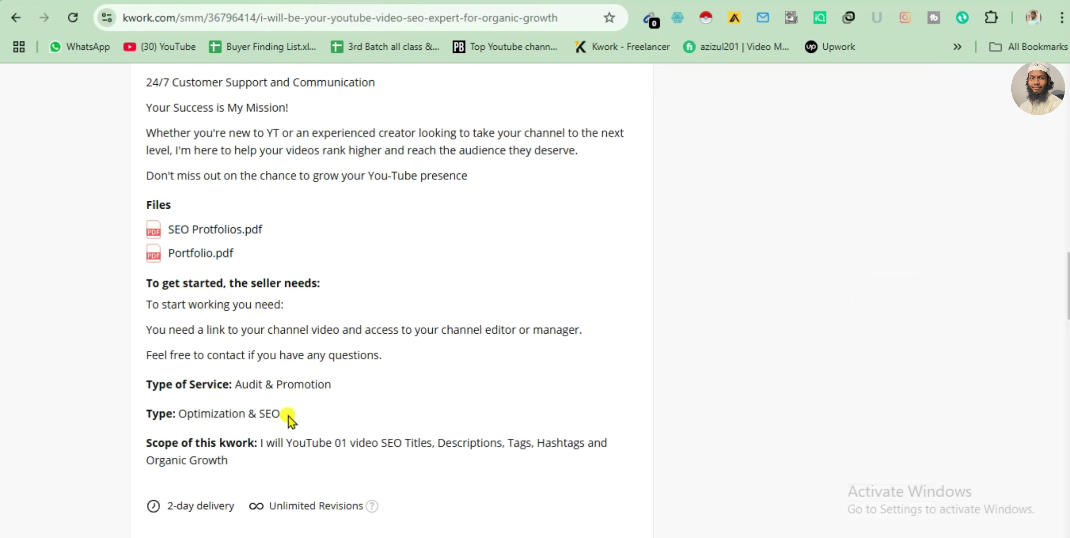
scroll(279, 429, down, 5)
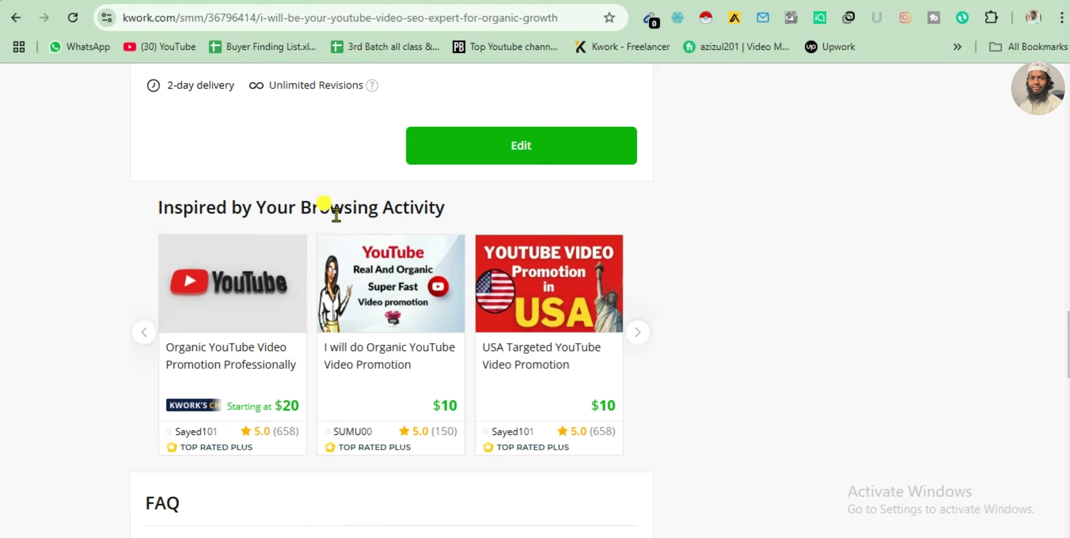
scroll(336, 216, down, 7)
scroll(321, 207, down, 5)
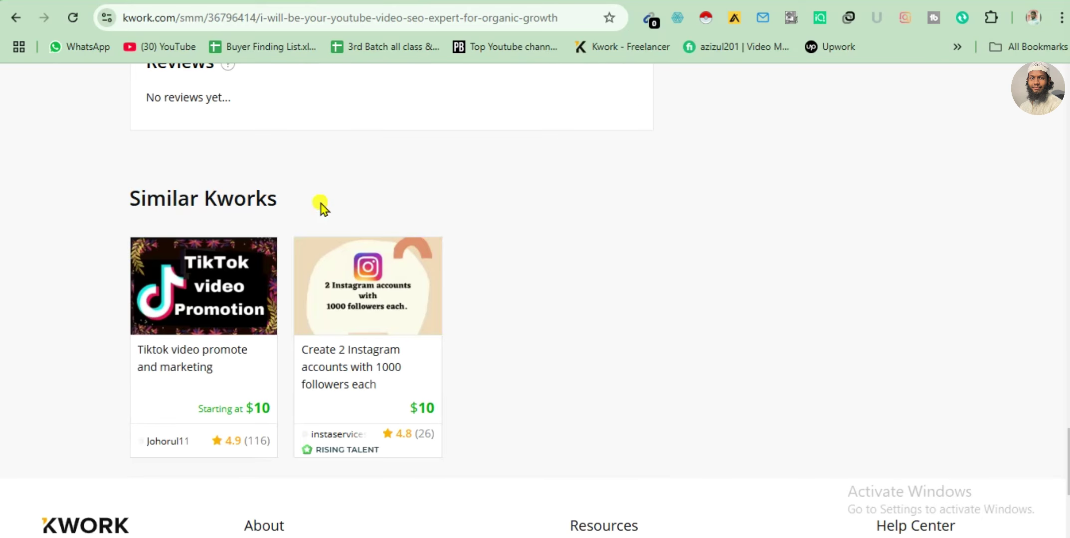
scroll(320, 206, up, 20)
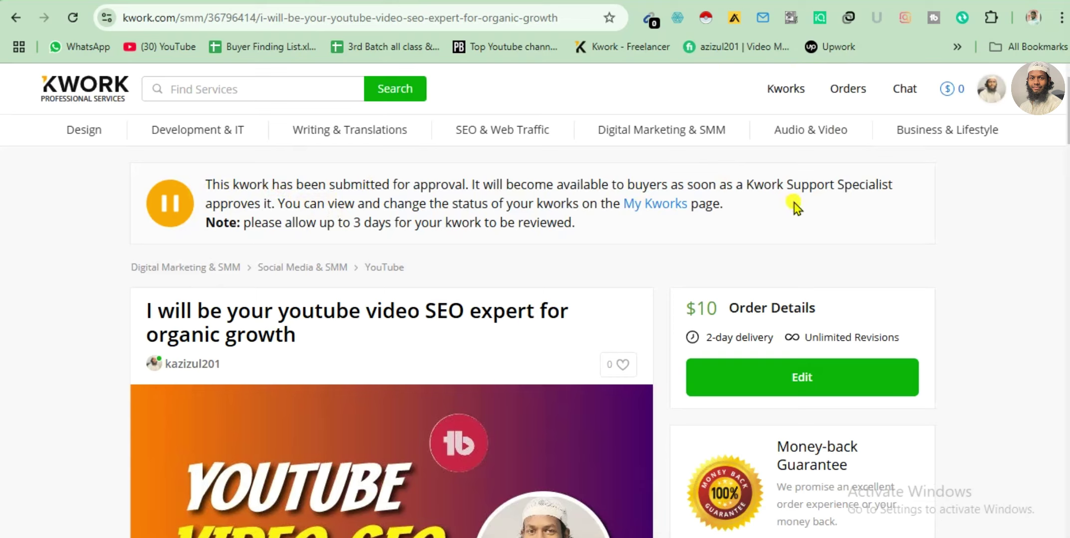
- Examine the approval notice above the kwork for availability and review time, and look over the listed services
drag(390, 185, 572, 203)
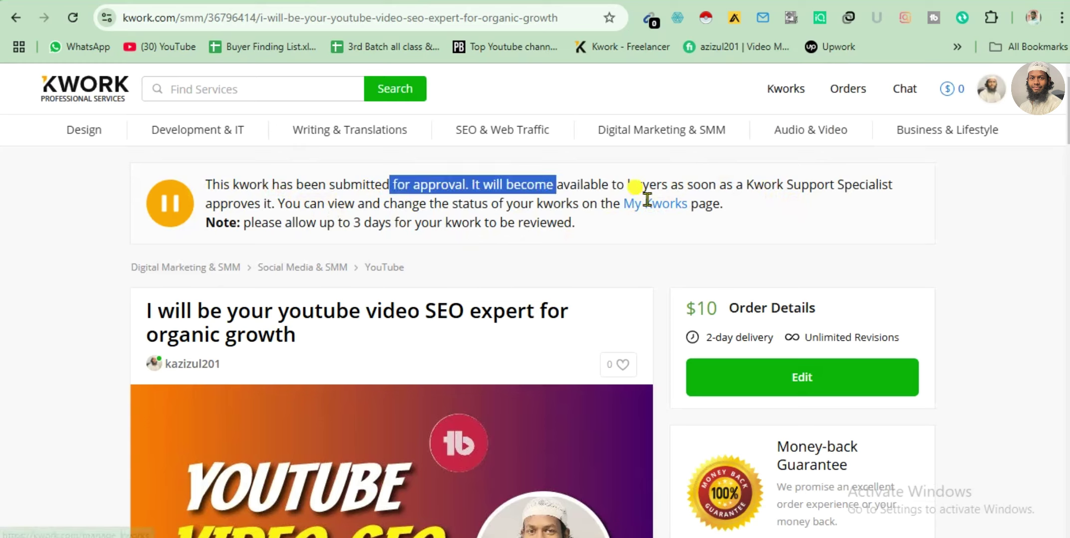
drag(634, 189, 809, 189)
click(857, 253)
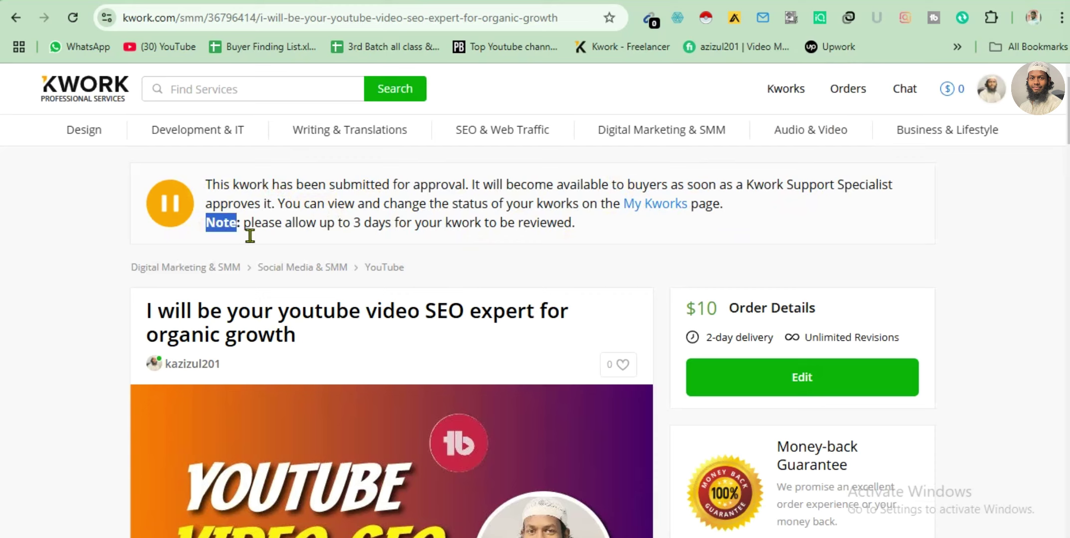
drag(255, 224, 422, 235)
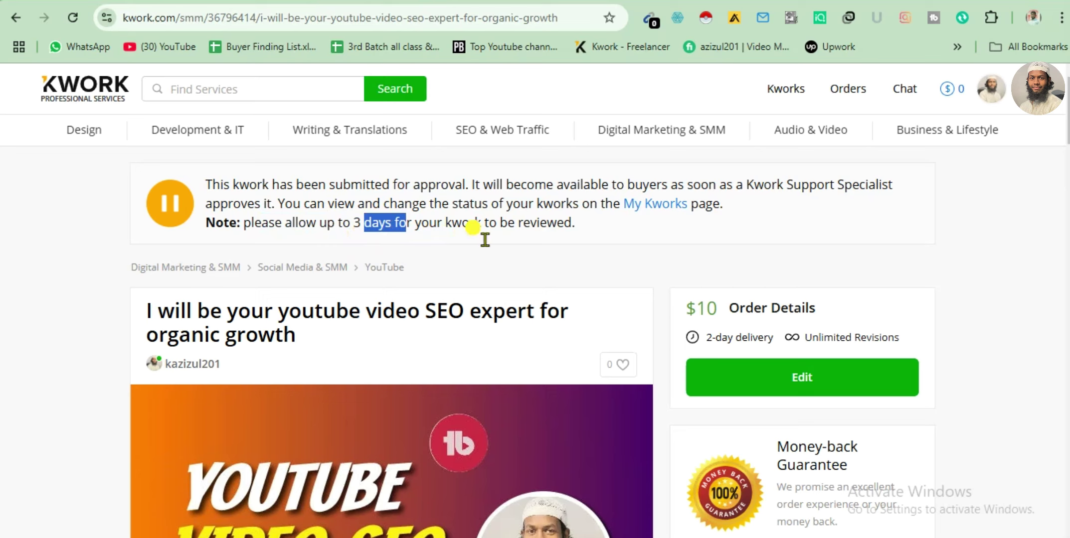
drag(484, 240, 603, 234)
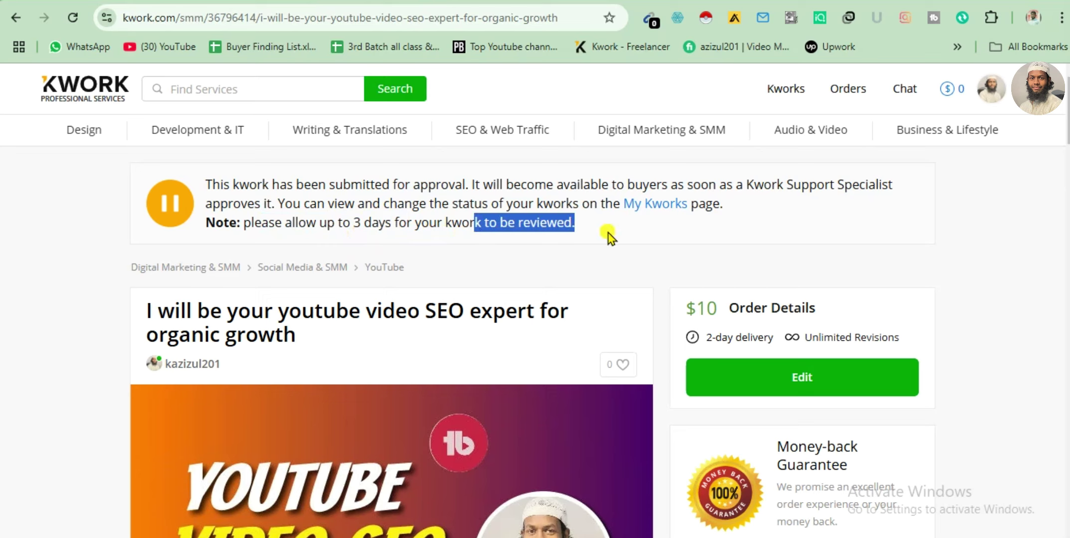
click(586, 243)
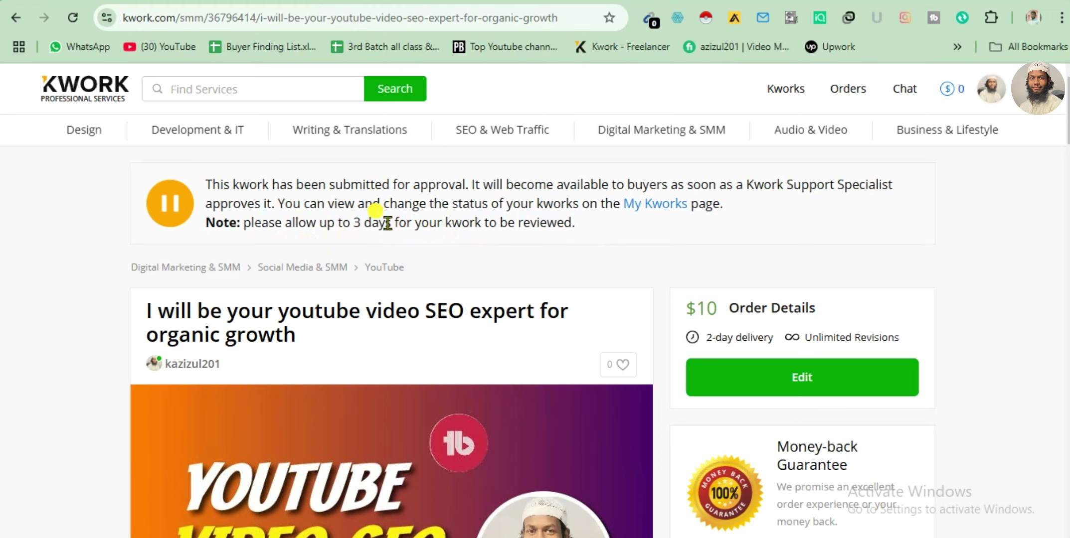
scroll(375, 212, down, 12)
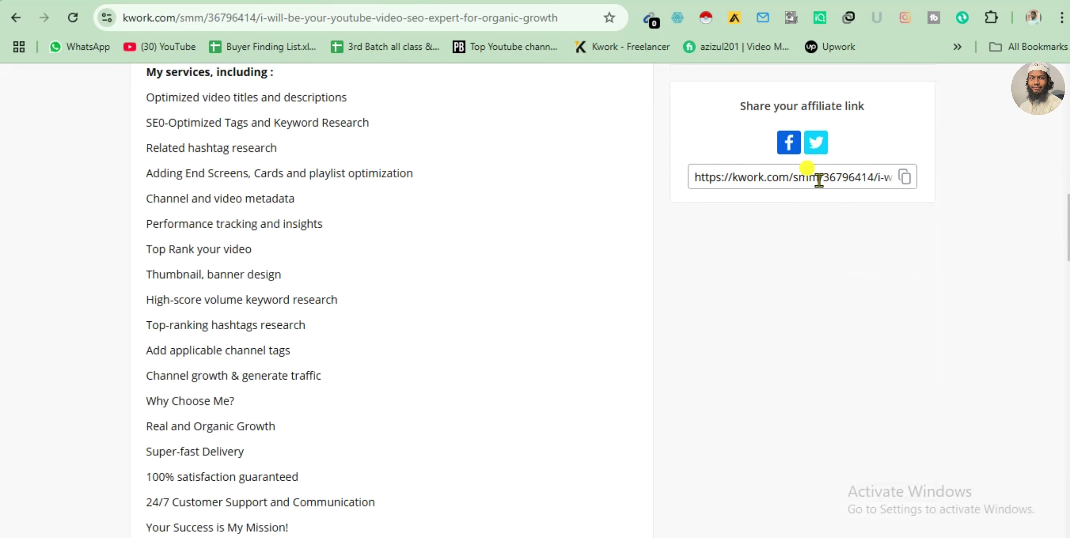
scroll(466, 299, up, 10)
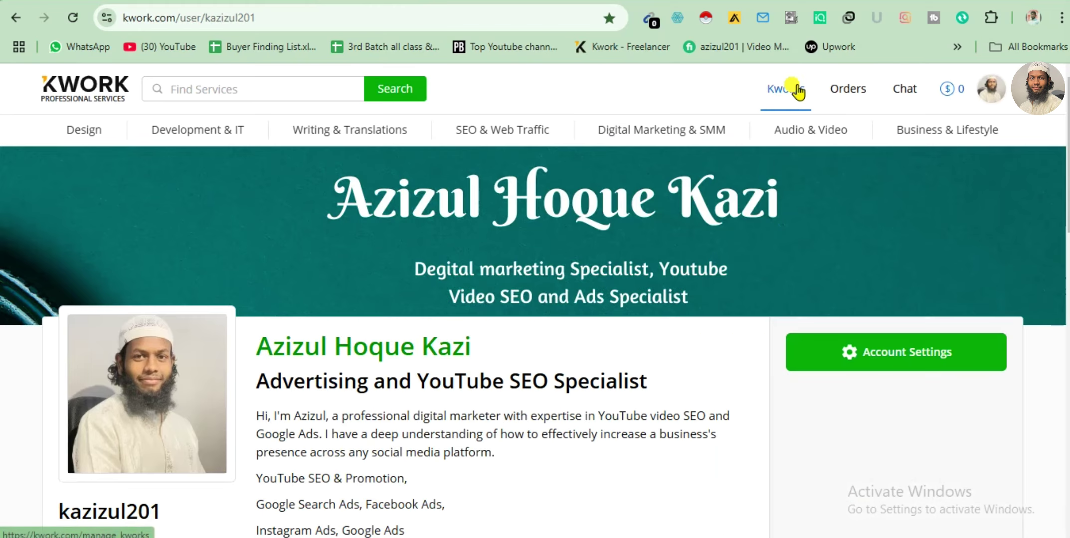
- Open the My Kworks page and check the YouTube video SEO kwork's approval status
click(794, 91)
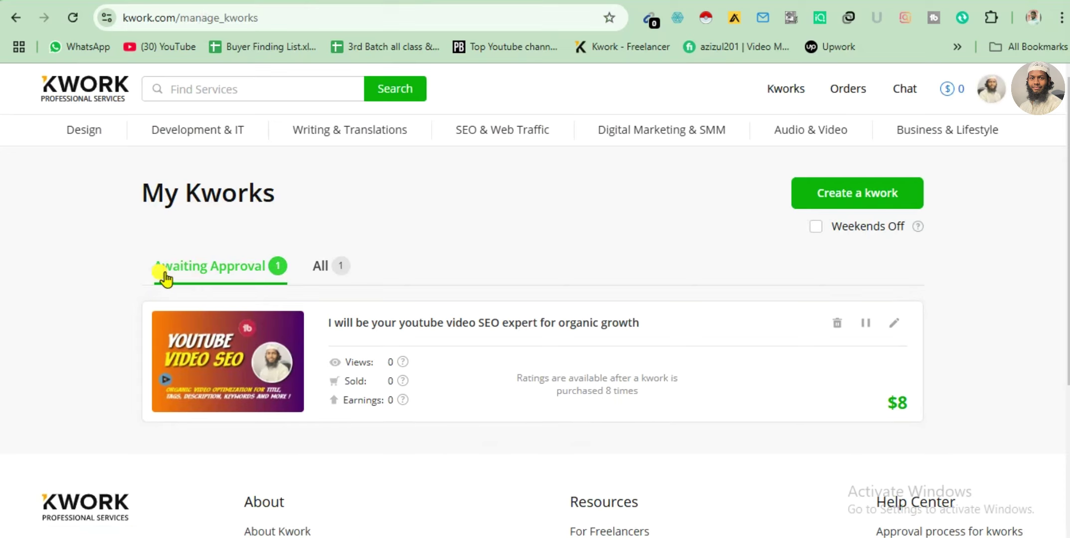
drag(159, 272, 301, 274)
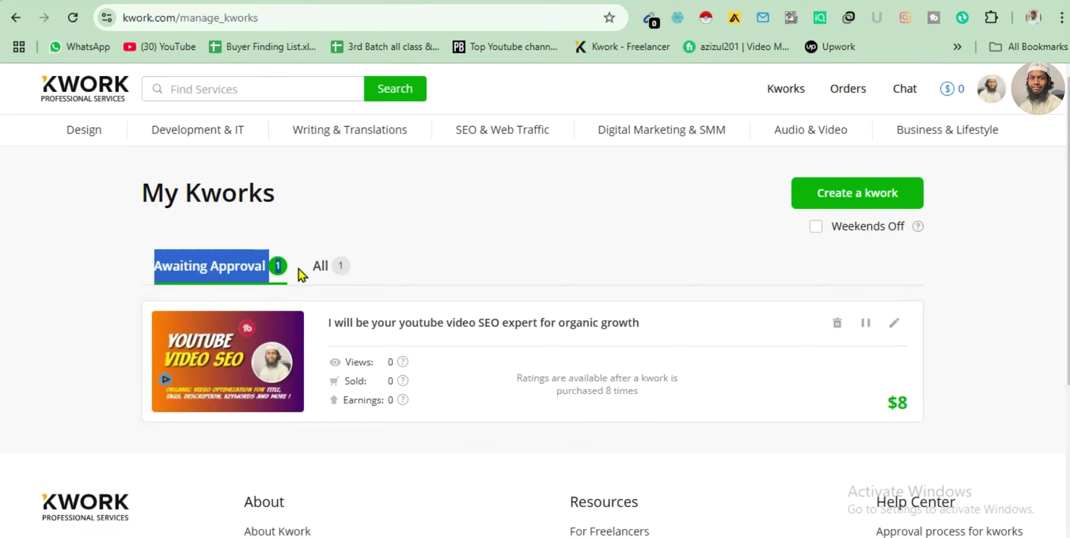
click(332, 238)
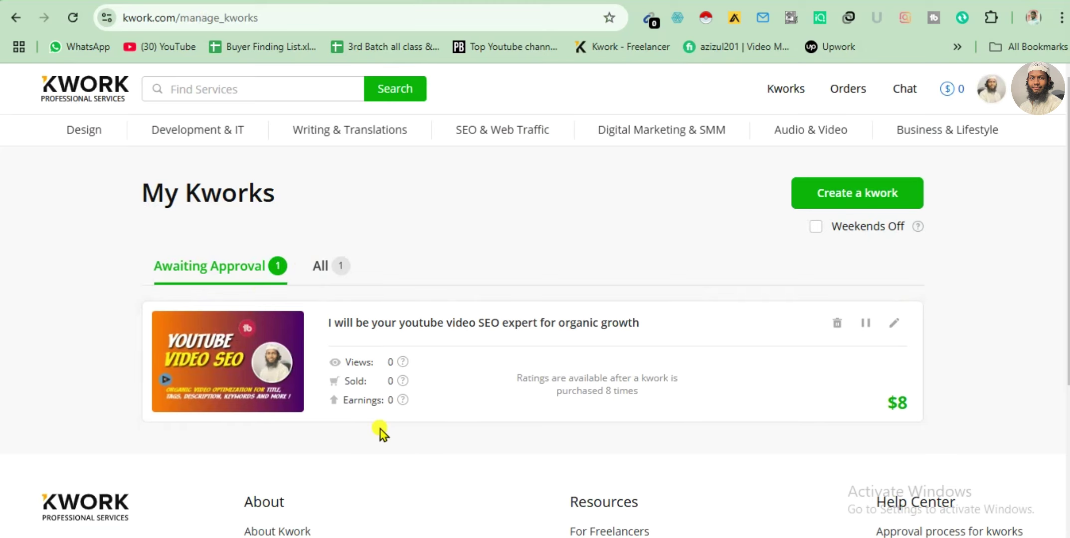
scroll(803, 448, down, 5)
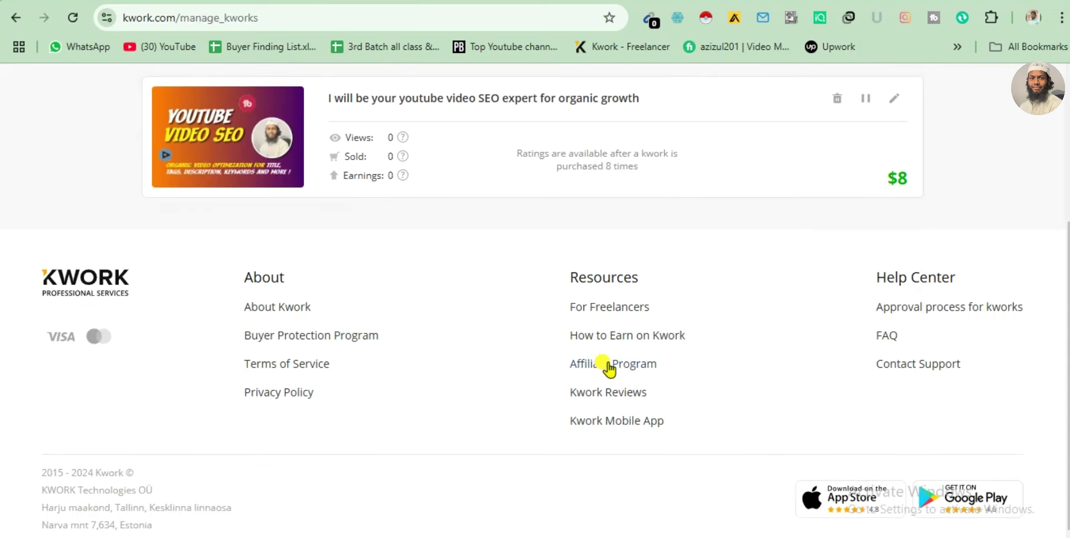
scroll(599, 365, up, 5)
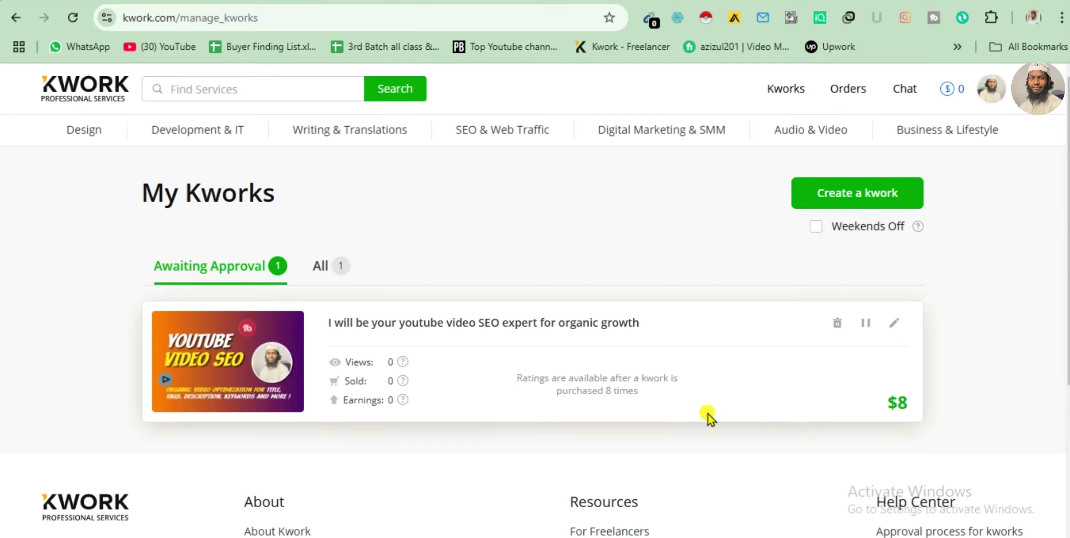